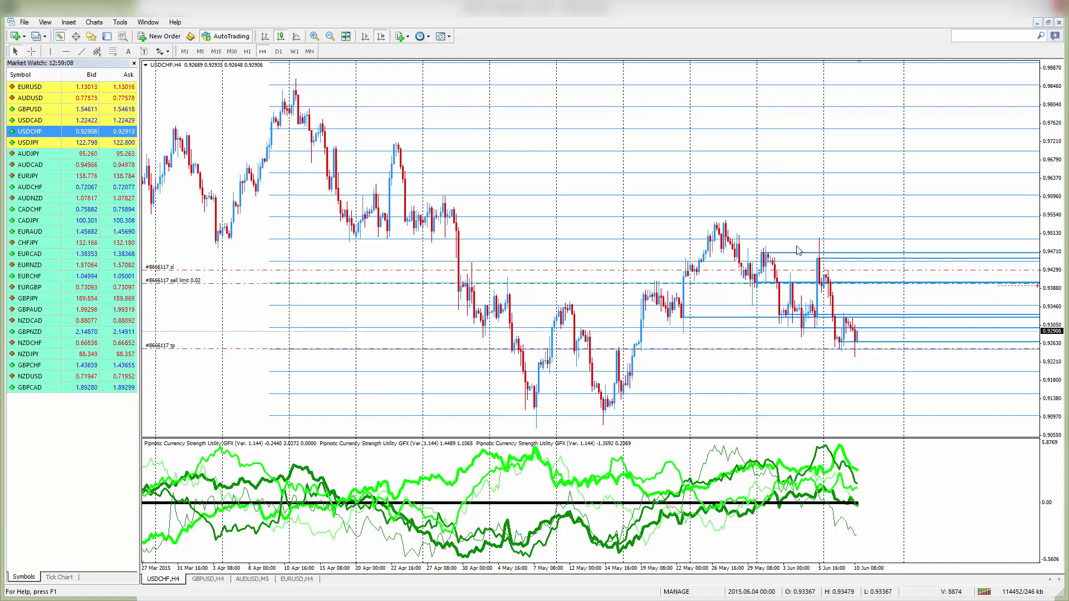
# Step: Open the USDCHF chart's indicator list and review the trendline inputs of the first Pipnotic Supply and Demand indicator
pyautogui.rightClick(509, 122)
pyautogui.click(552, 183)
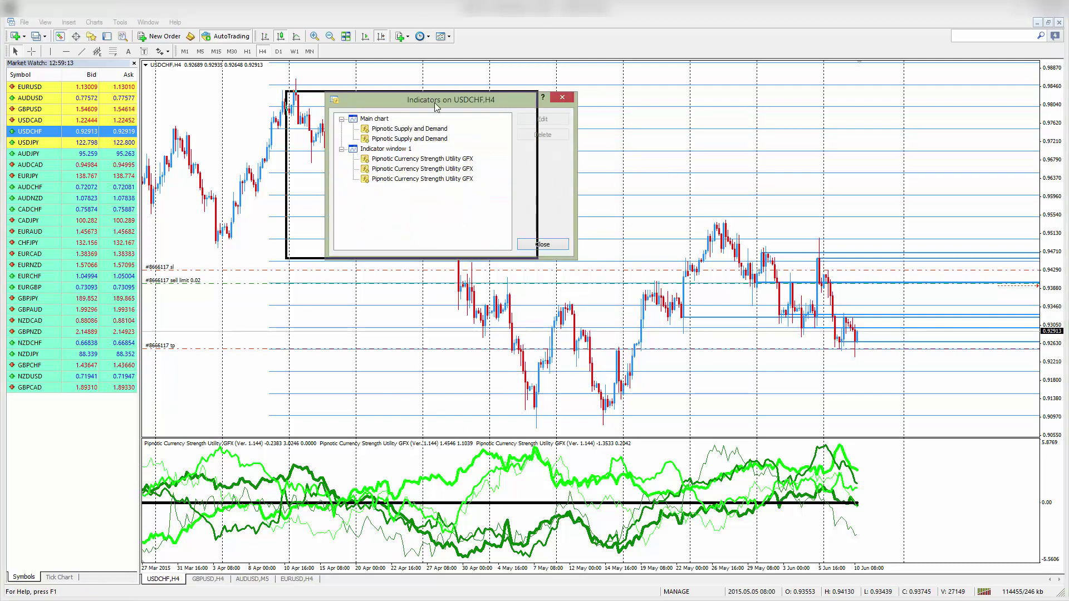
pyautogui.moveTo(435, 104); pyautogui.dragTo(345, 118)
pyautogui.click(346, 144)
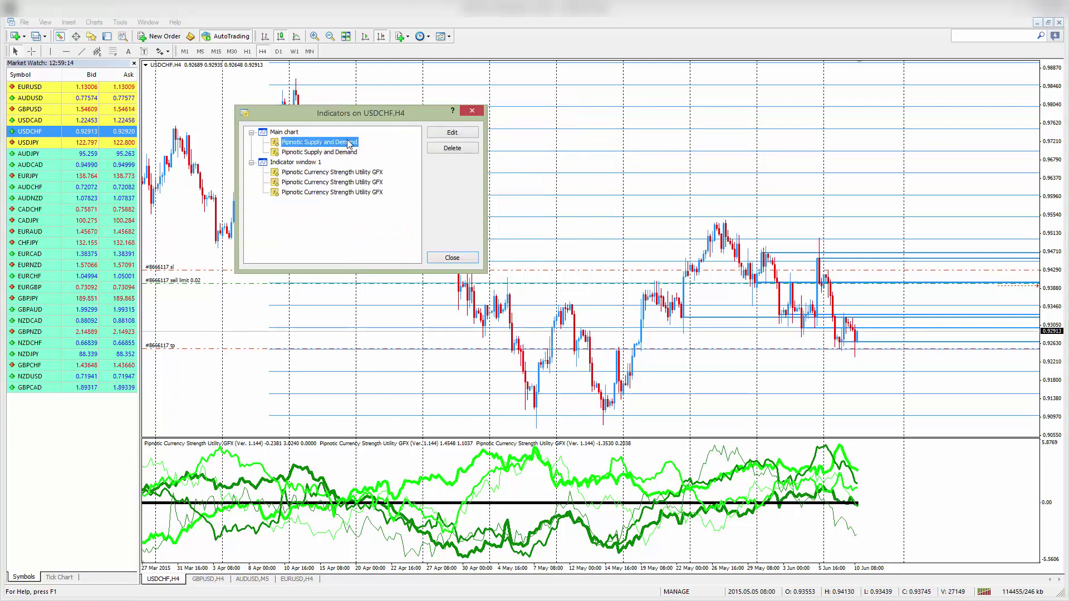
pyautogui.doubleClick(348, 144)
pyautogui.click(652, 209)
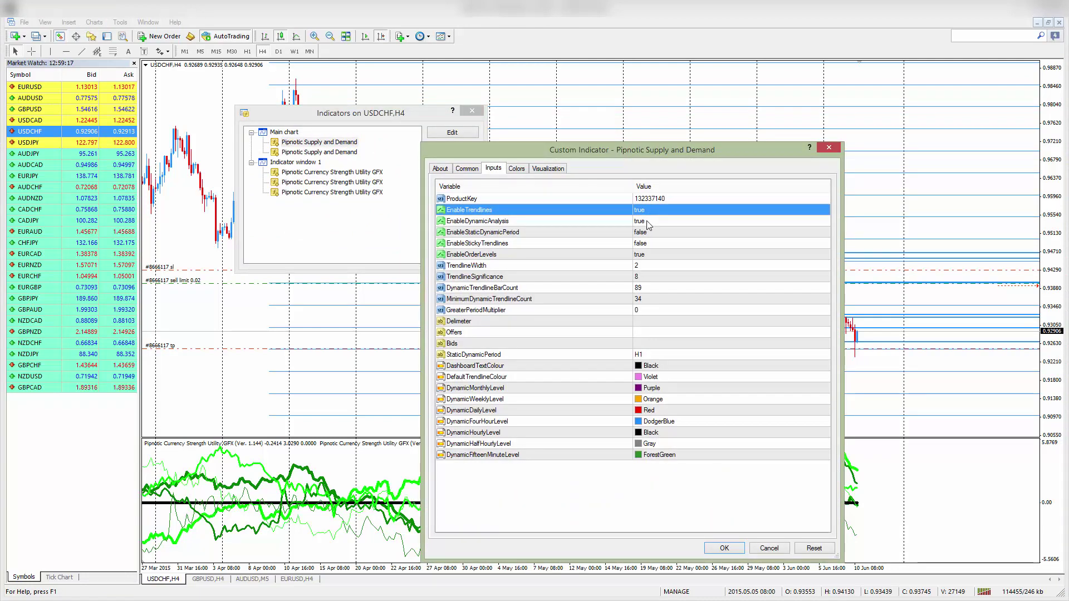
pyautogui.click(647, 221)
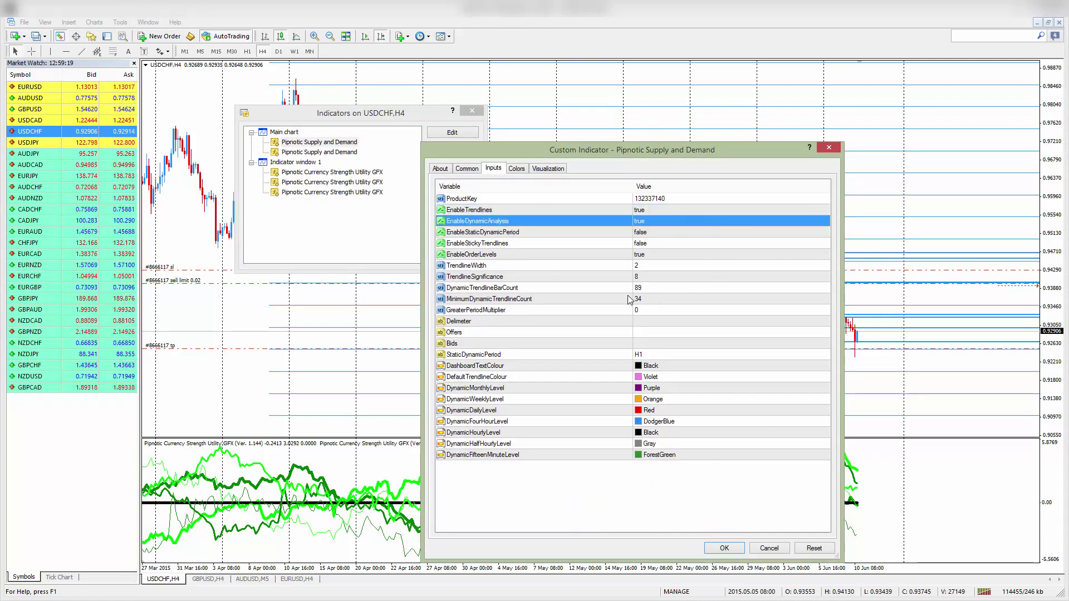
pyautogui.click(637, 267)
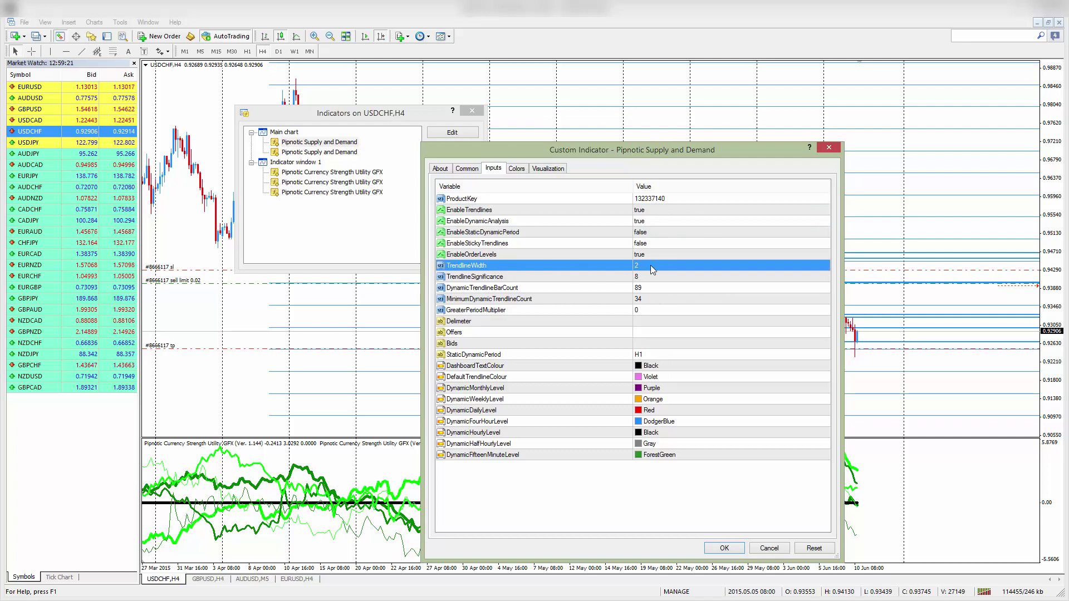
pyautogui.click(724, 548)
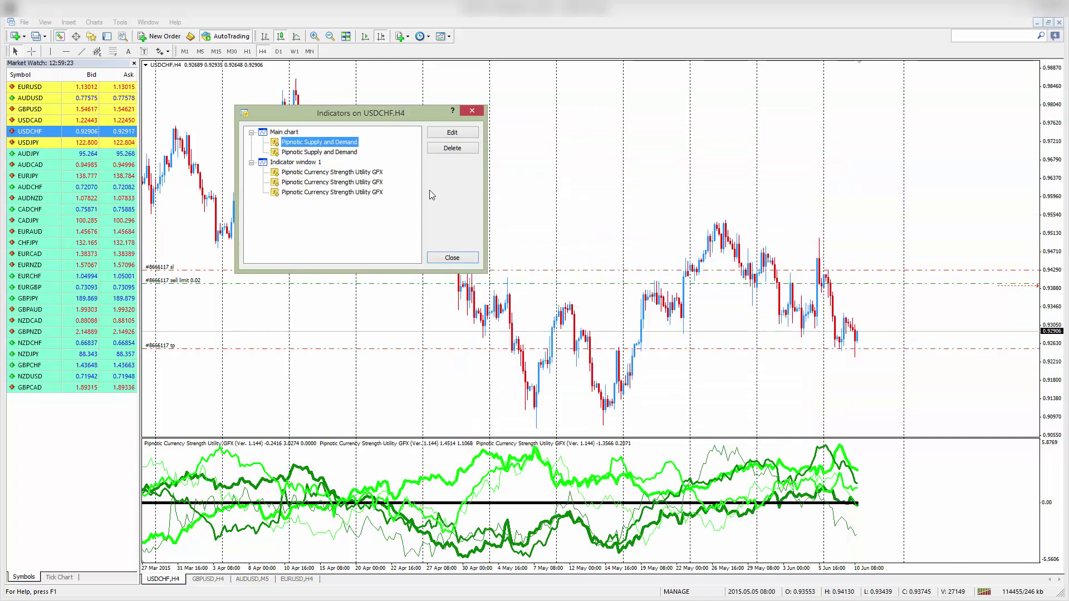
# Step: Review the inputs of the second Pipnotic Supply and Demand indicator and close the indicator list
pyautogui.doubleClick(339, 152)
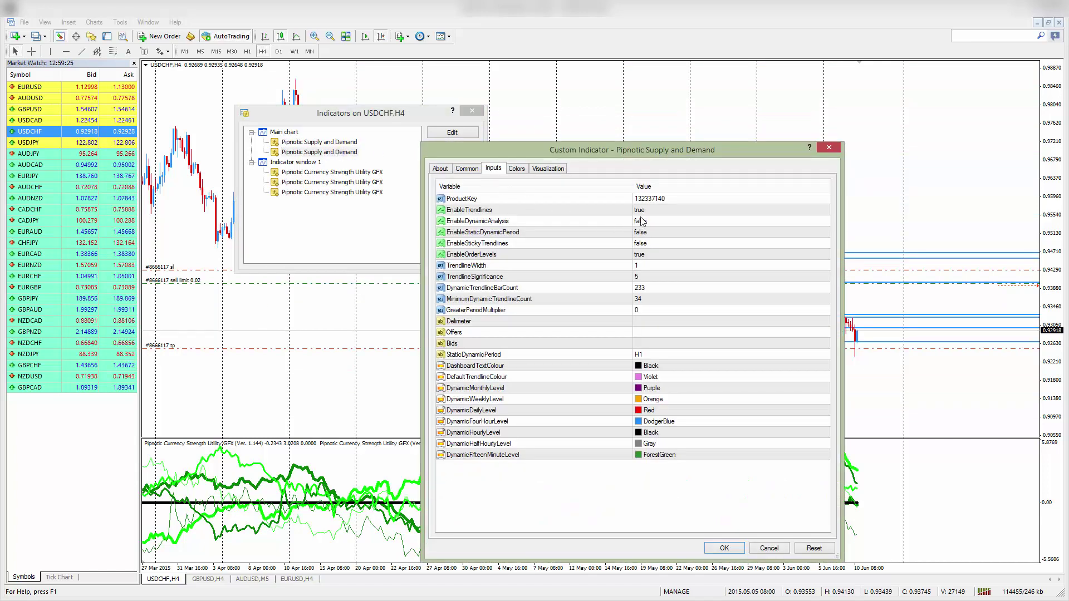
pyautogui.click(642, 211)
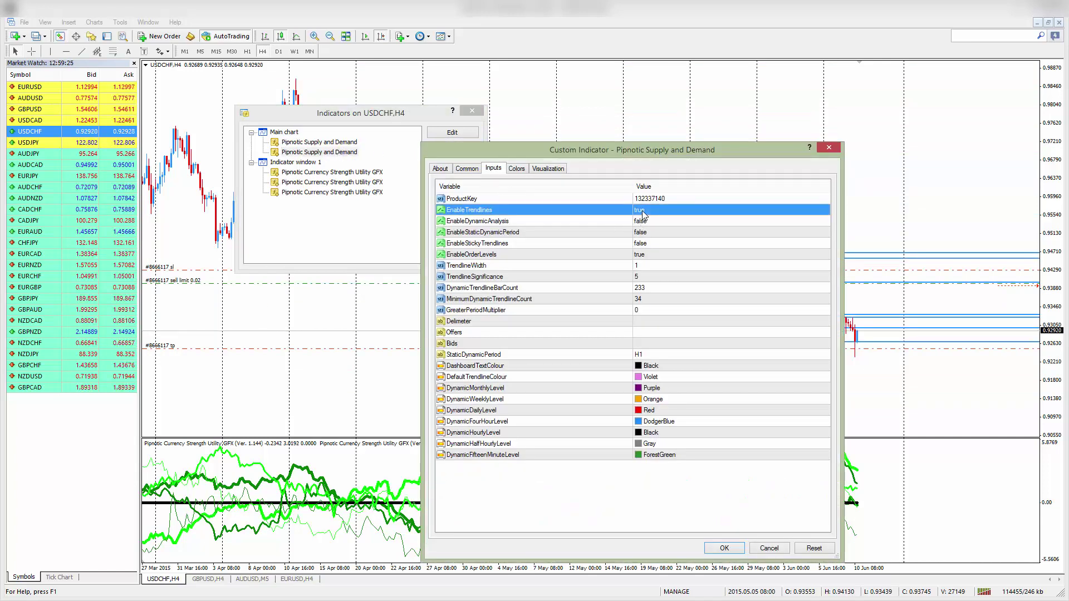
pyautogui.click(724, 548)
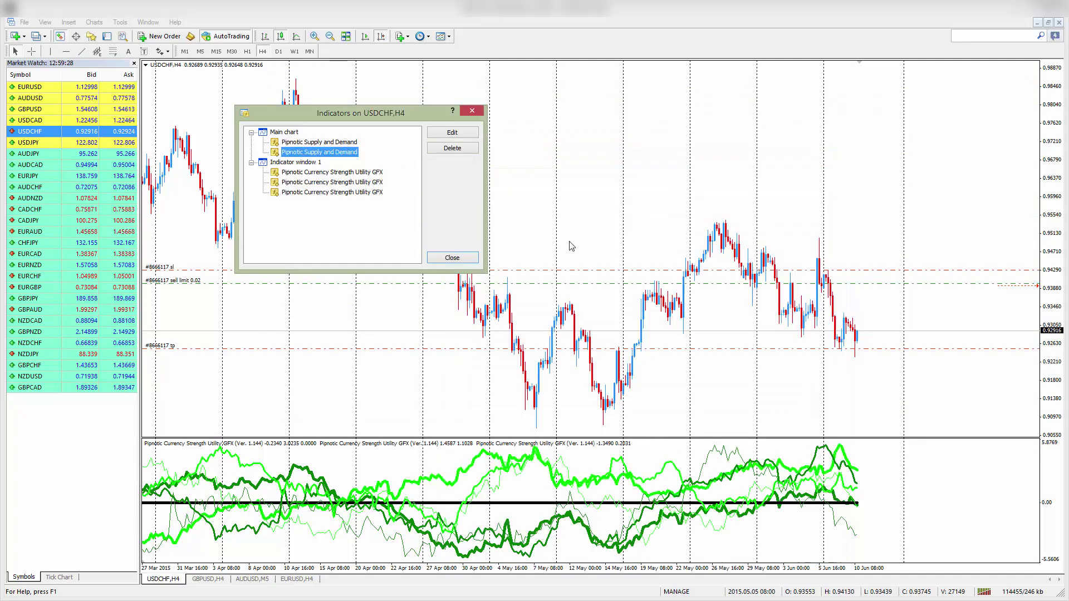
pyautogui.click(449, 257)
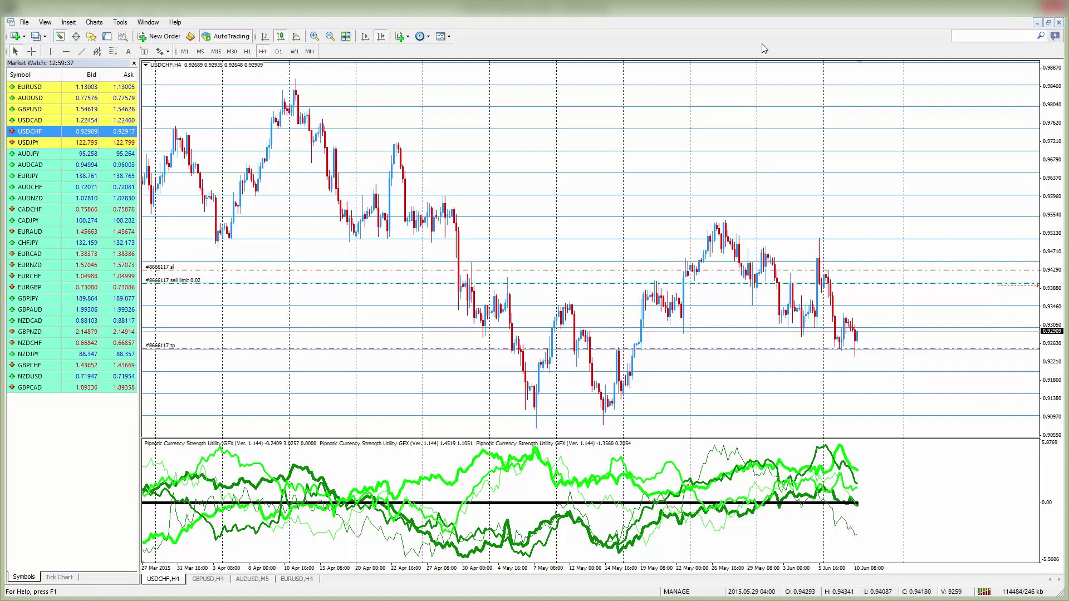
# Step: Refresh the chart's indicators by changing the timeframe to H1 and back to H4
pyautogui.click(247, 51)
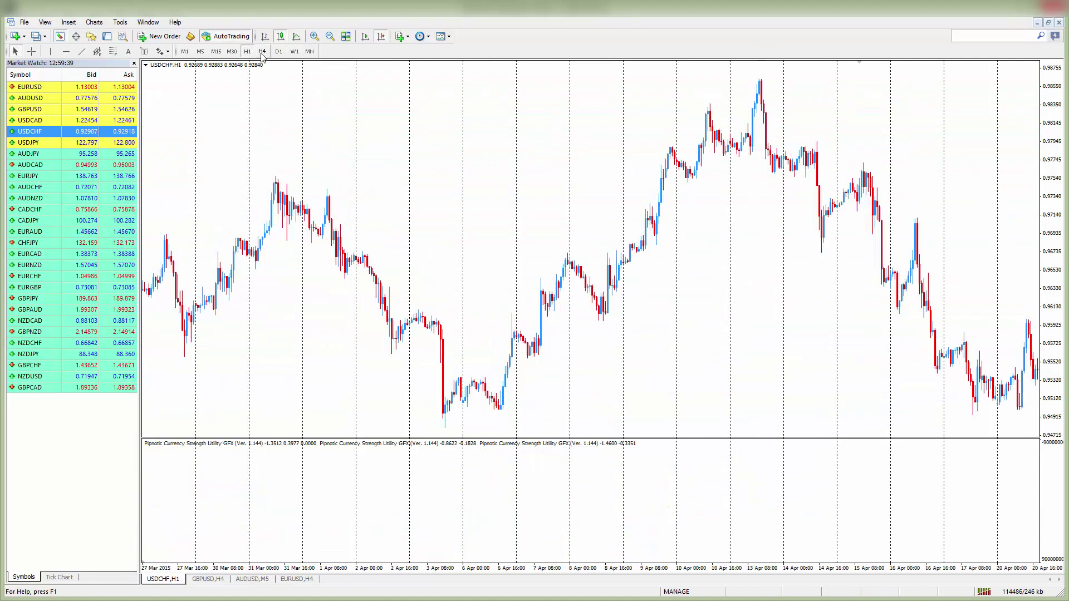
pyautogui.click(262, 51)
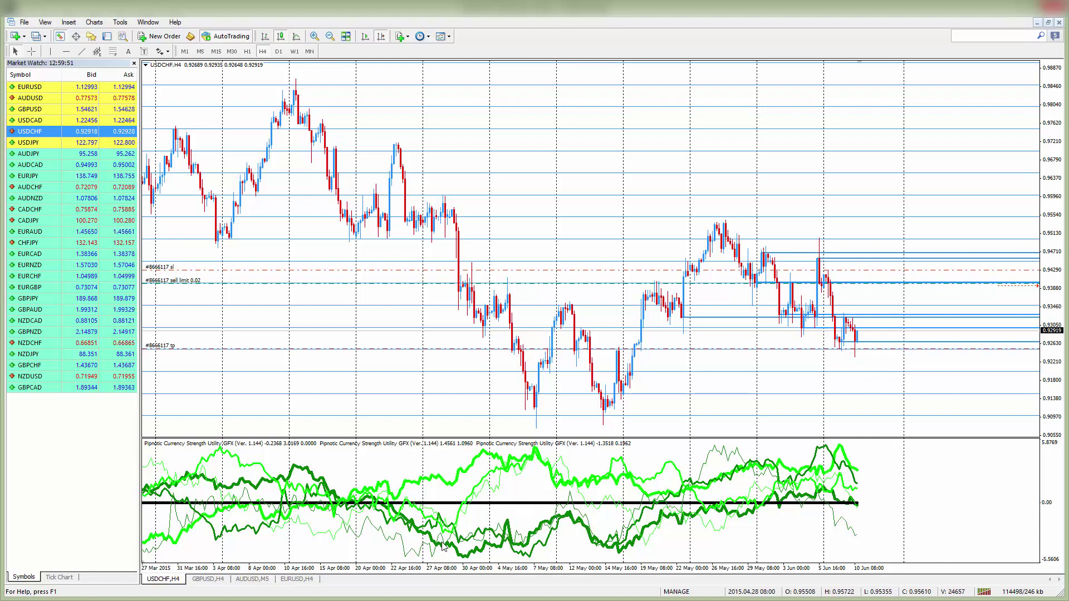
# Step: Inspect the Lookback and other inputs of the three Currency Strength Utility indicators in the lower indicator window
pyautogui.doubleClick(476, 469)
pyautogui.click(650, 220)
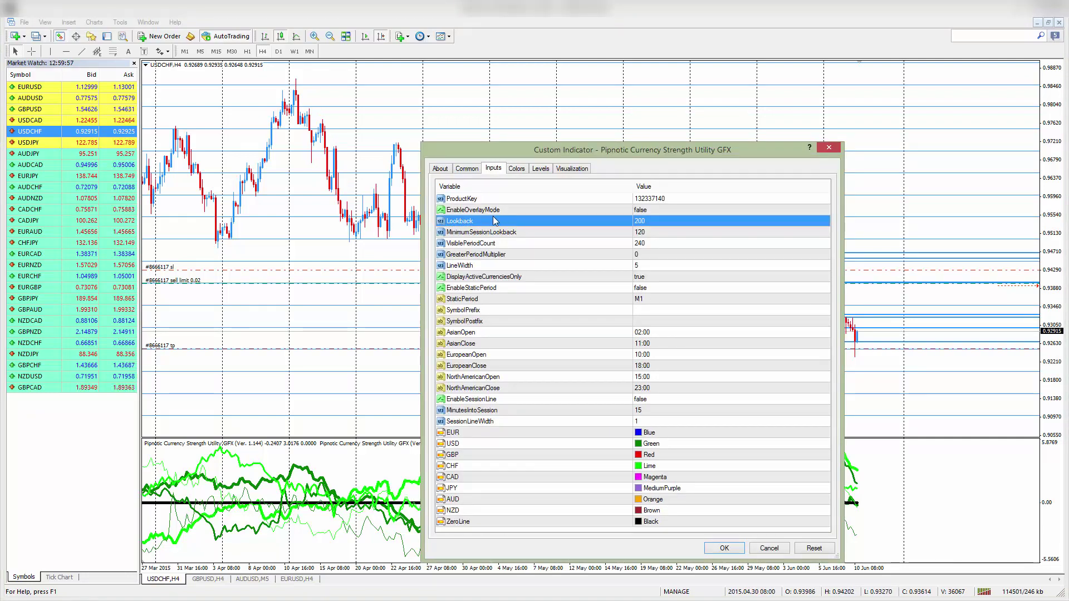
pyautogui.click(831, 147)
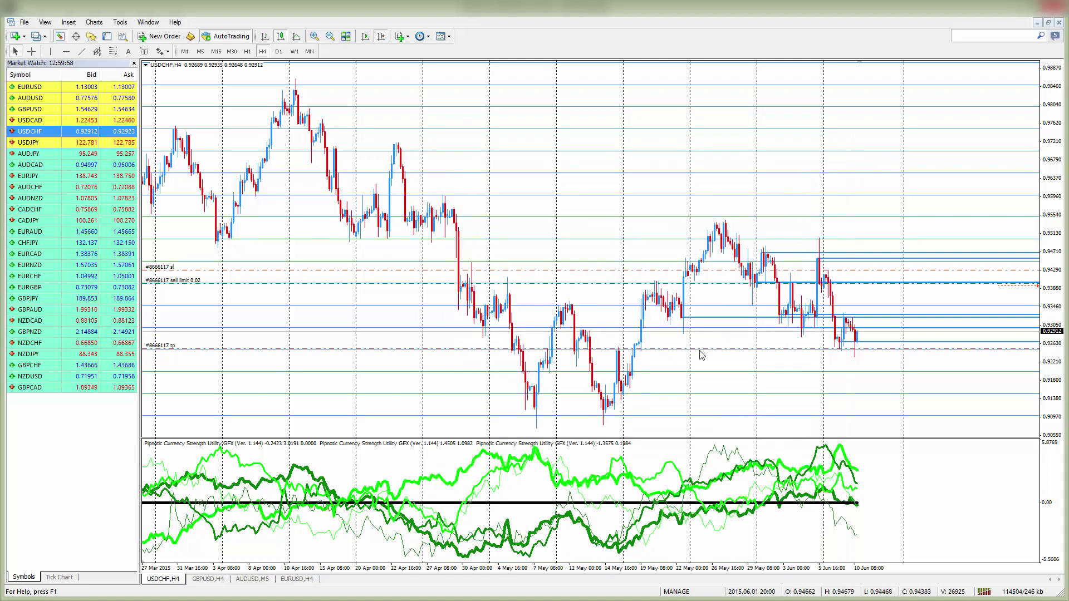
pyautogui.doubleClick(491, 477)
pyautogui.click(830, 148)
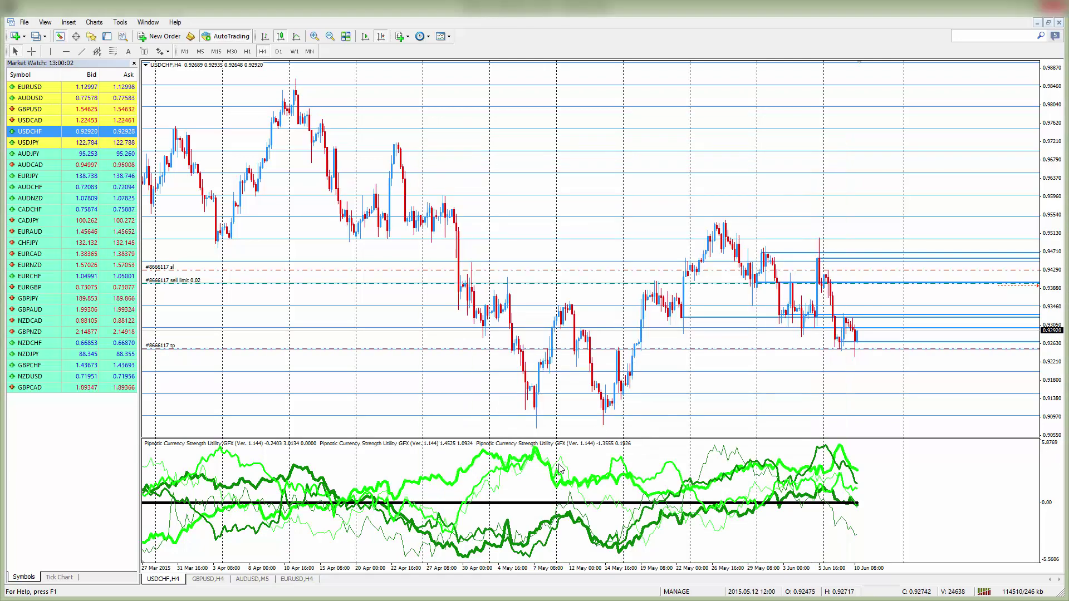
pyautogui.doubleClick(498, 492)
pyautogui.click(708, 226)
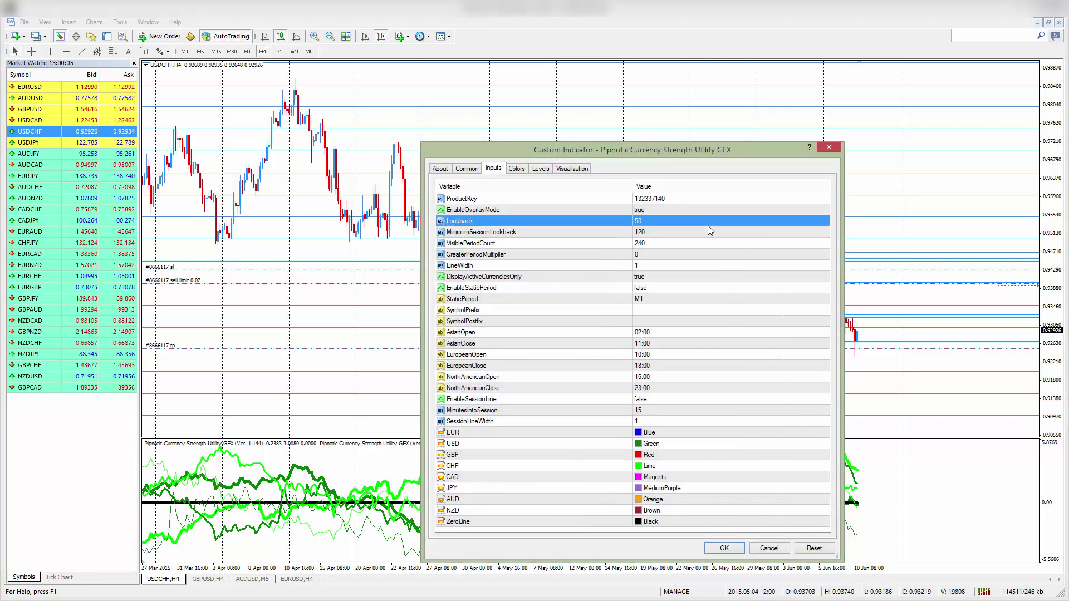
pyautogui.click(830, 149)
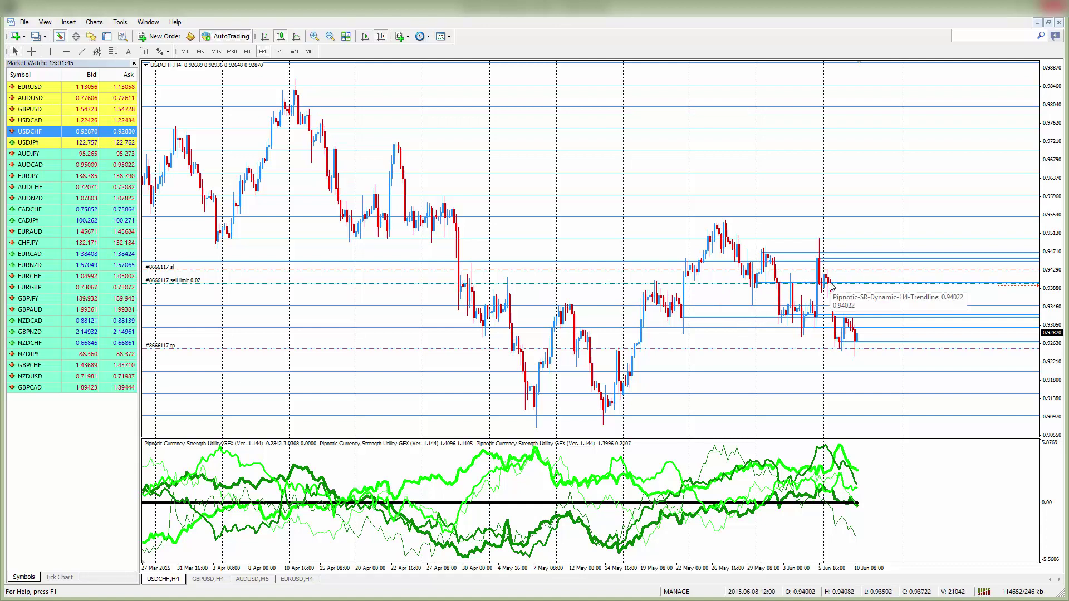
# Step: Load EURUSD into the H4 chart to compare its levels, and return the chart to USDCHF
pyautogui.click(53, 87)
pyautogui.moveTo(388, 136); pyautogui.dragTo(388, 136)
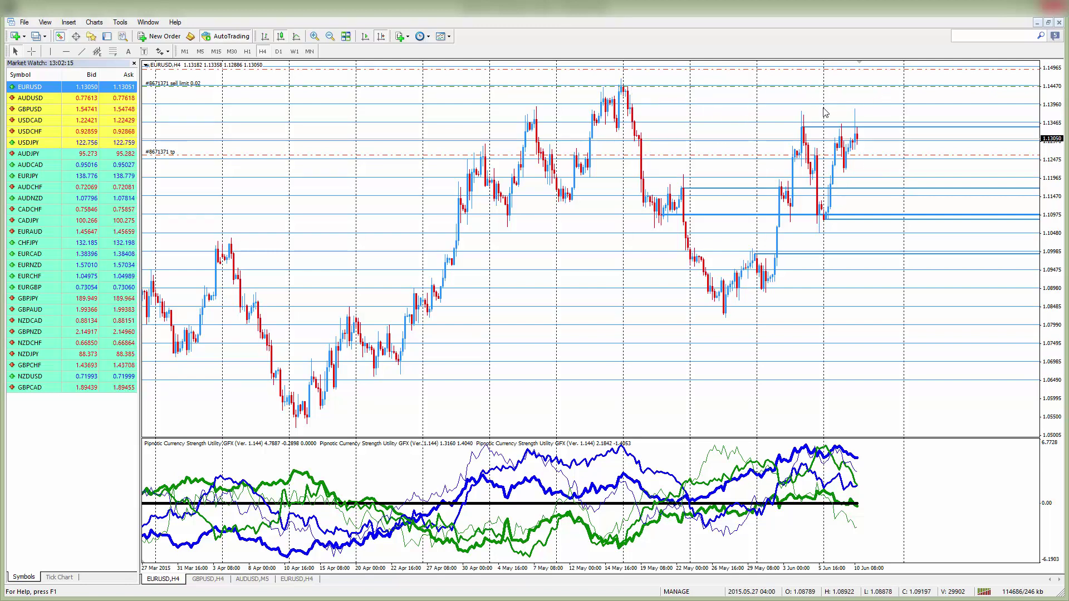
pyautogui.moveTo(30, 131); pyautogui.dragTo(263, 144)
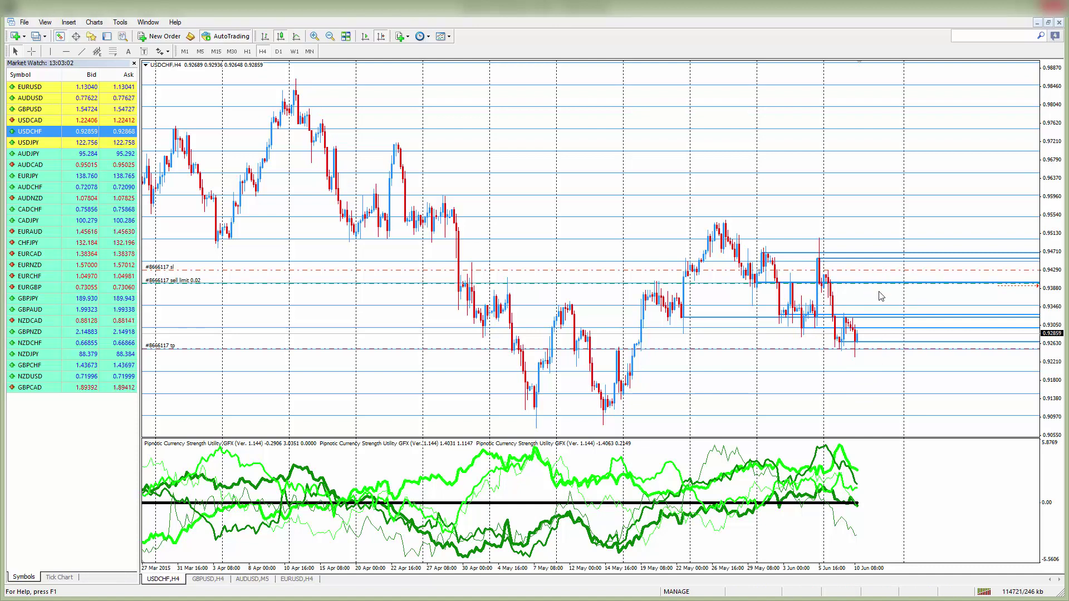
# Step: Draw a vertical line at 2015.06.03 04:00 on the USDCHF H4 chart
pyautogui.doubleClick(484, 106)
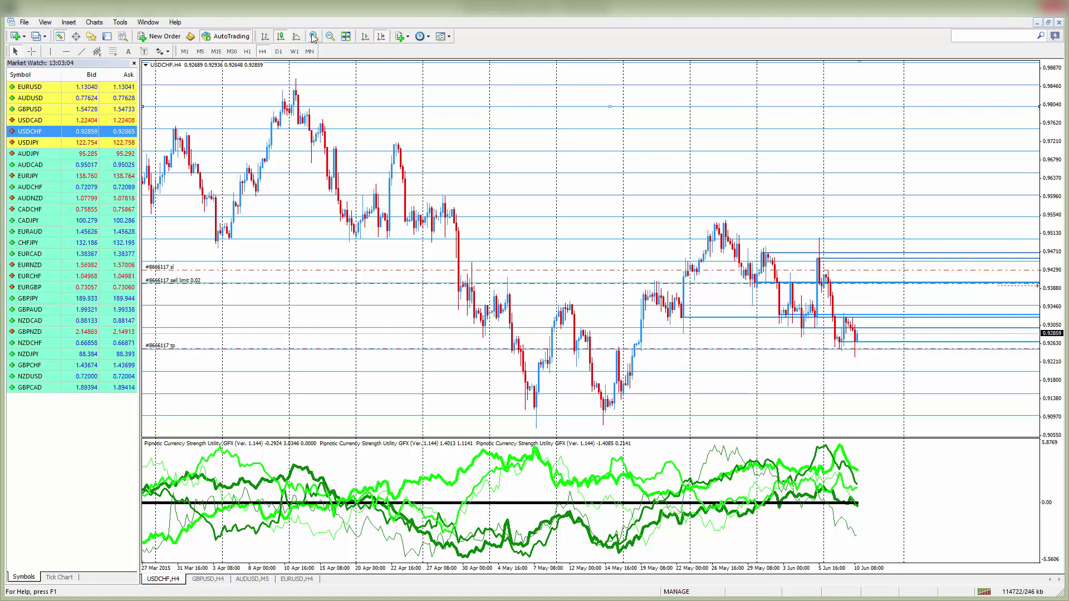
pyautogui.click(314, 37)
pyautogui.click(365, 37)
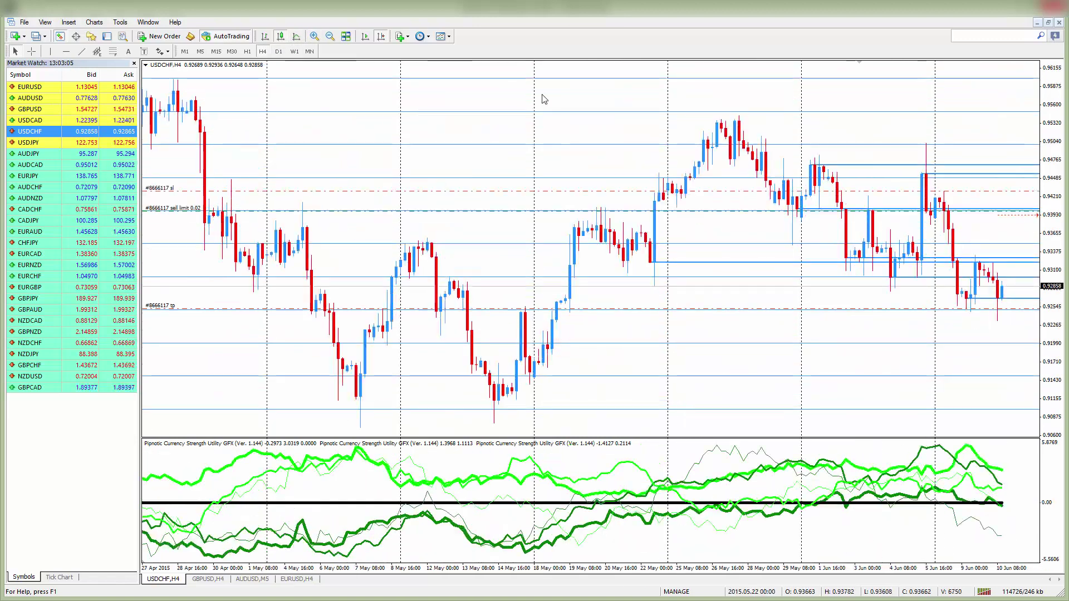
pyautogui.click(365, 37)
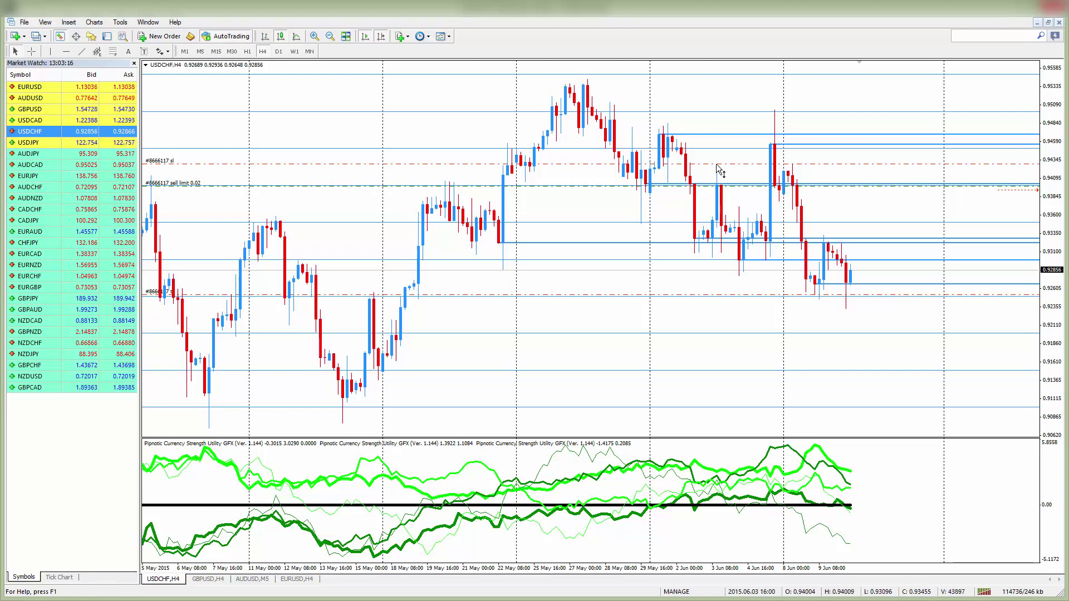
pyautogui.click(49, 51)
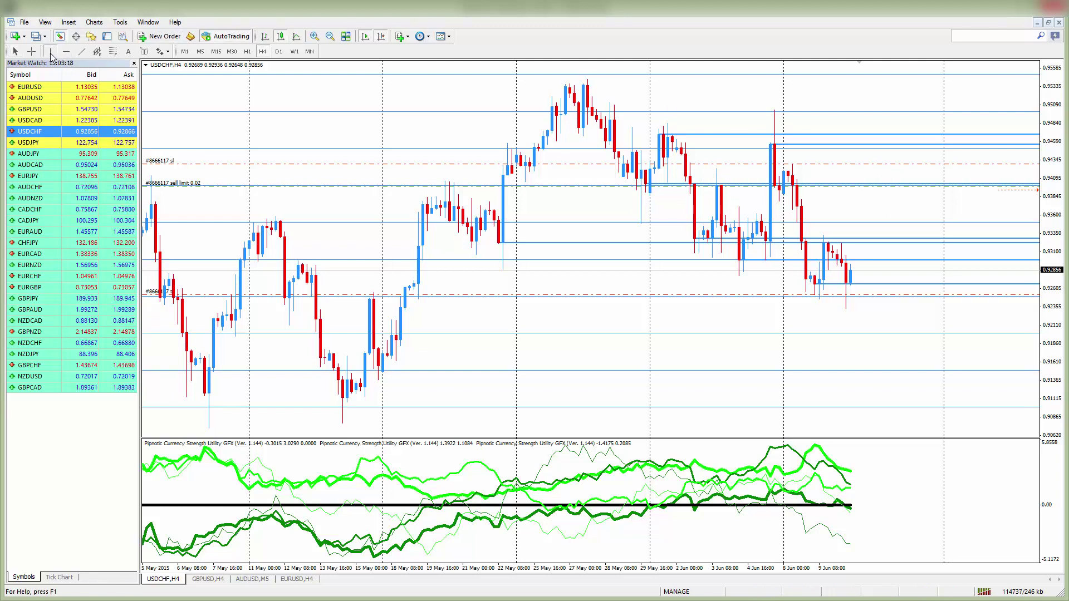
pyautogui.click(711, 201)
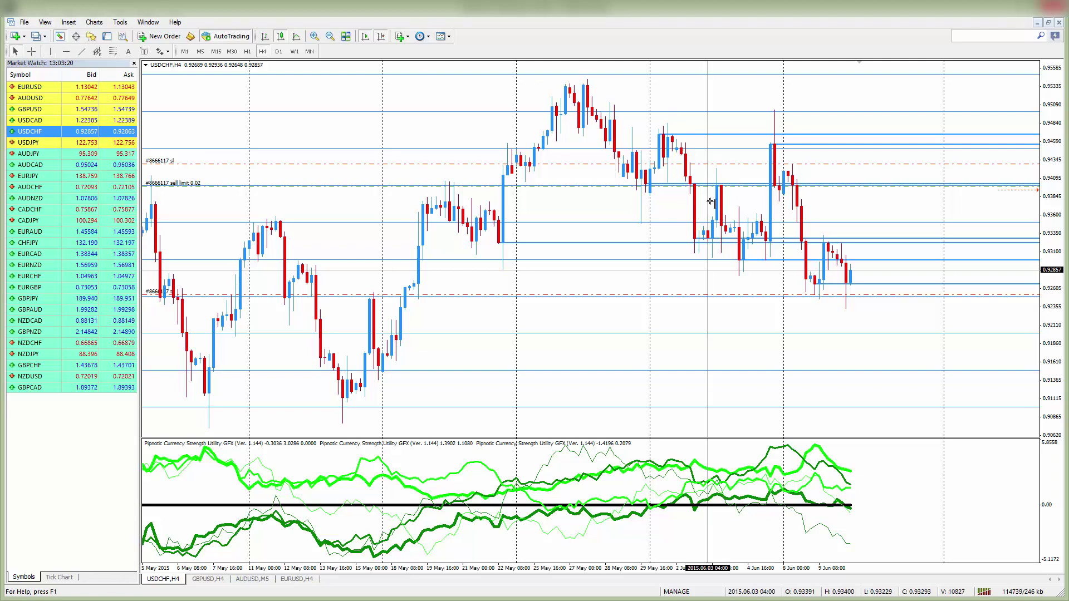
# Step: Give the vertical line a thicker style and place a copy of it at 2015.06.04 00:00
pyautogui.rightClick(707, 94)
pyautogui.click(720, 99)
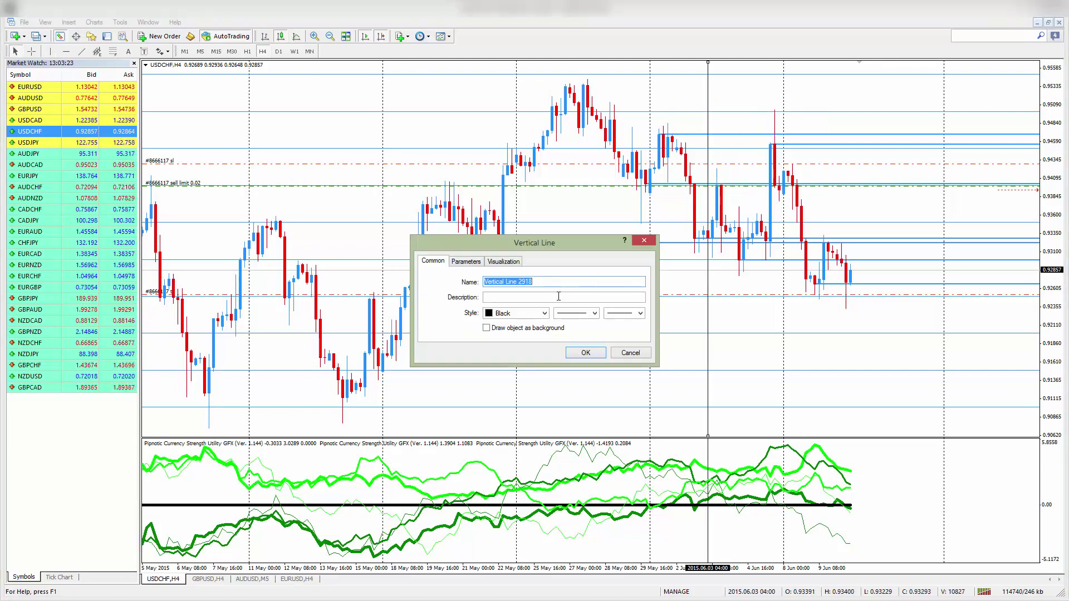
pyautogui.click(613, 313)
pyautogui.click(624, 334)
pyautogui.press('Return')
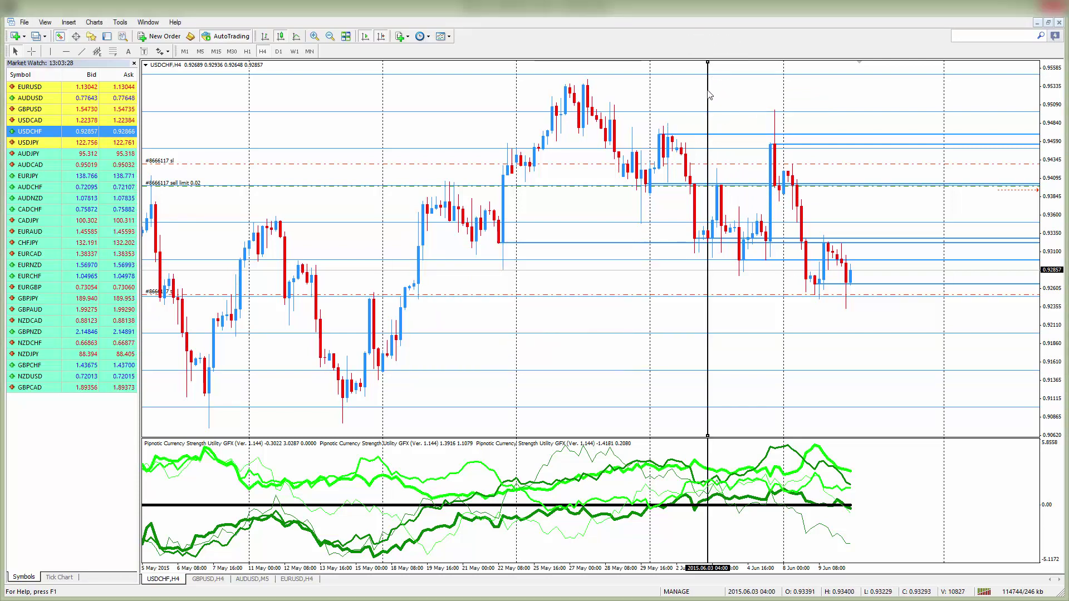
pyautogui.moveTo(709, 94); pyautogui.dragTo(729, 103)
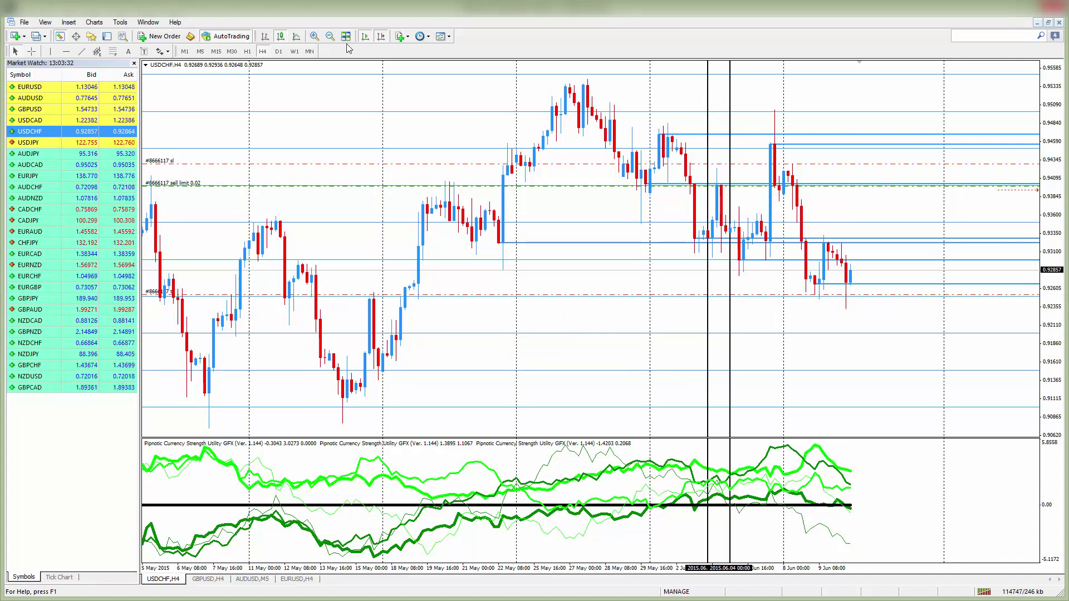
# Step: Switch USDCHF to M5 and examine price and currency strength between the vertical lines at 3 June 04:00 and 4 June 00:00
pyautogui.click(330, 35)
pyautogui.click(330, 36)
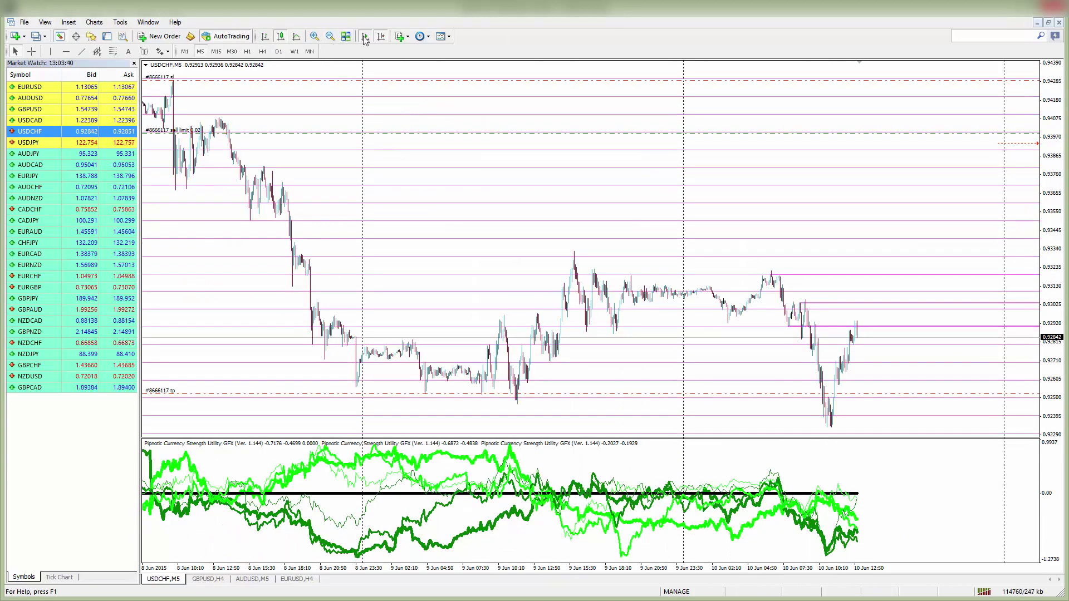
pyautogui.scroll(-5, 416, 159)
pyautogui.scroll(-10, 426, 165)
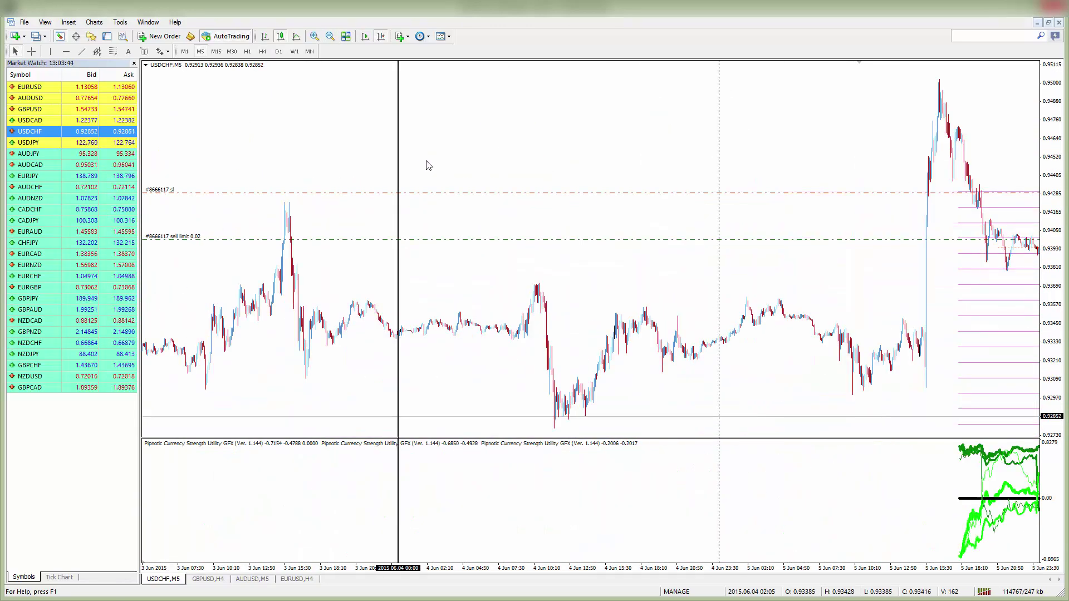
pyautogui.scroll(-3, 367, 161)
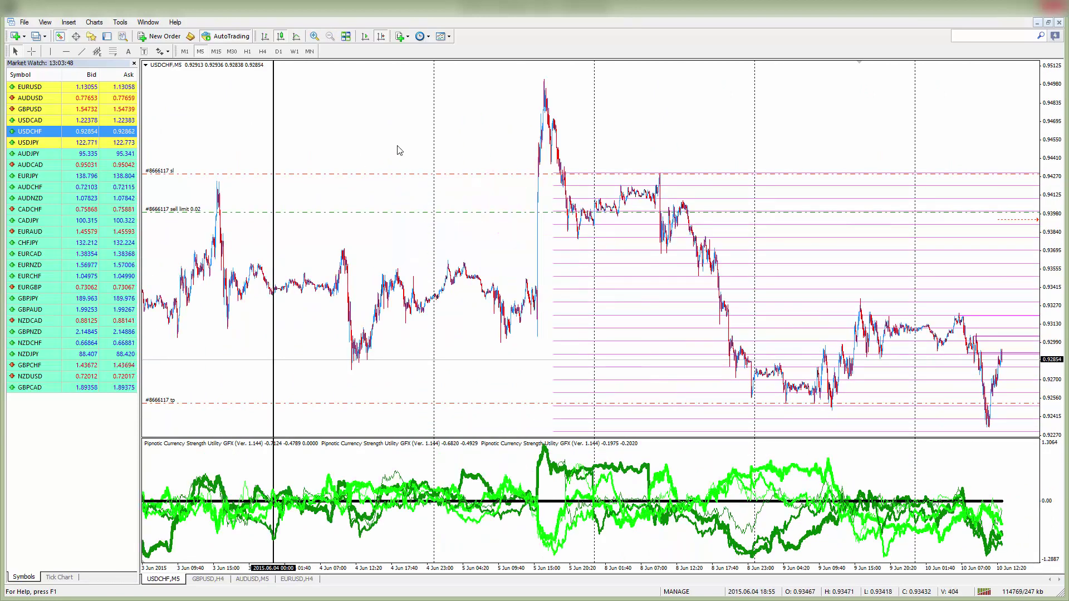
pyautogui.click(313, 37)
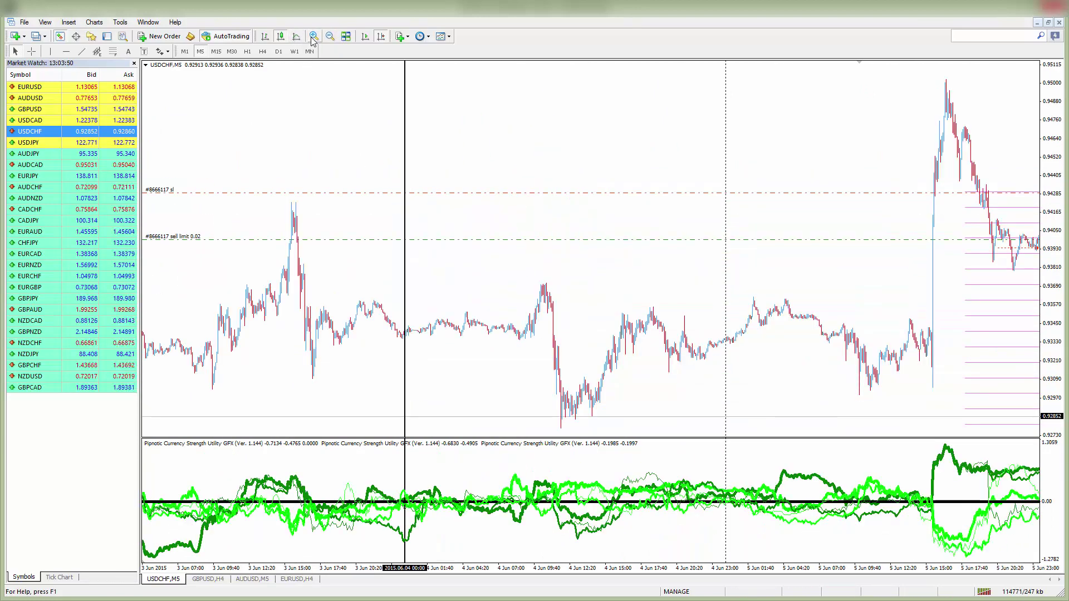
pyautogui.click(314, 36)
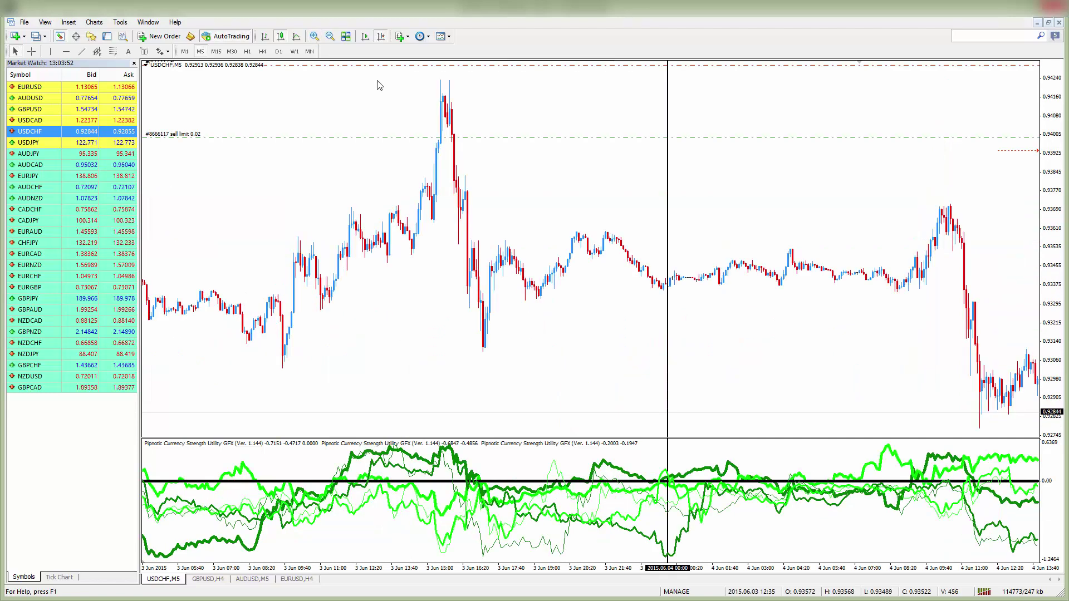
pyautogui.scroll(-4, 378, 85)
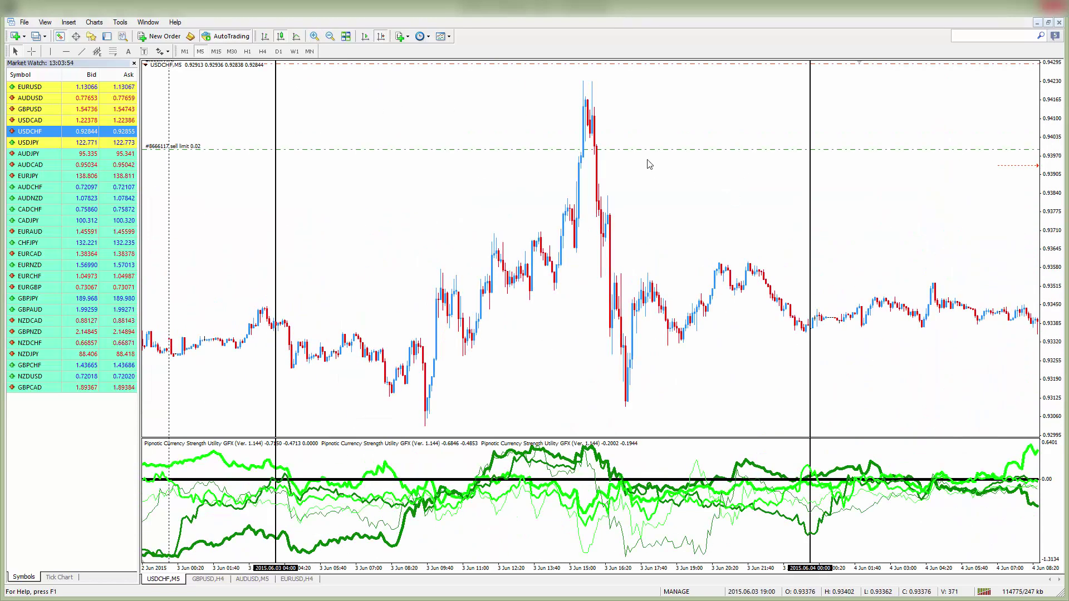
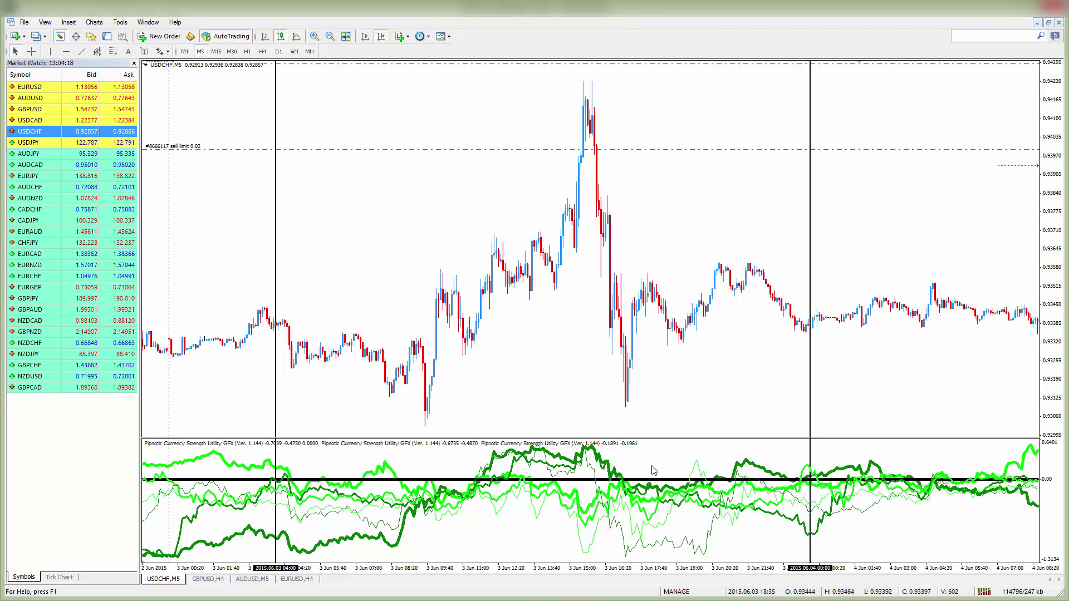
pyautogui.moveTo(569, 511)
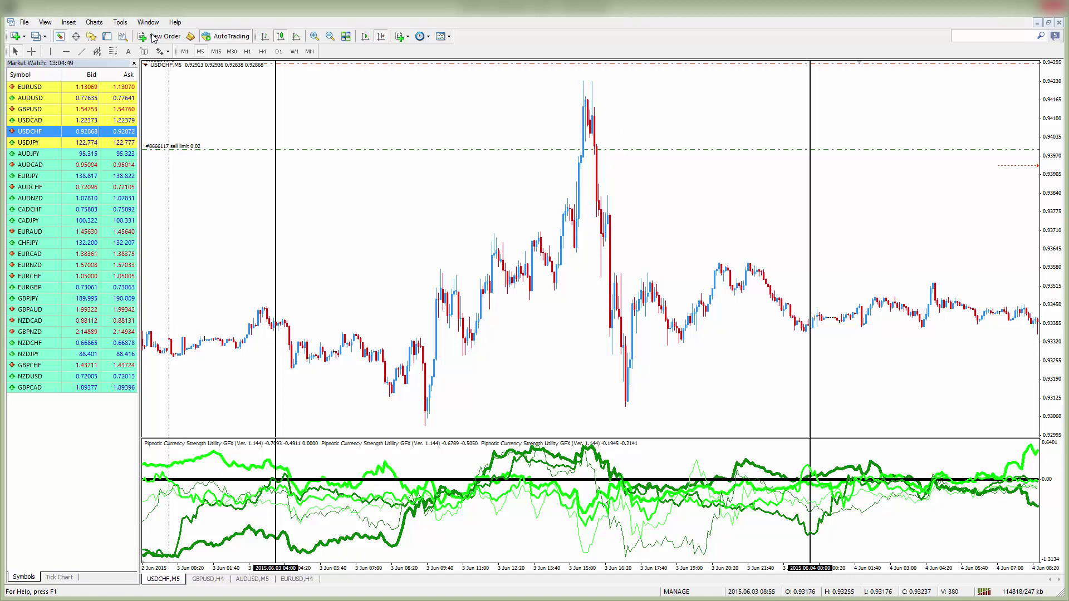
# Step: Examine the USDCHF M5 rise into the 3 June 15:35 peak, using the crosshair to compare price with currency strength
pyautogui.click(31, 51)
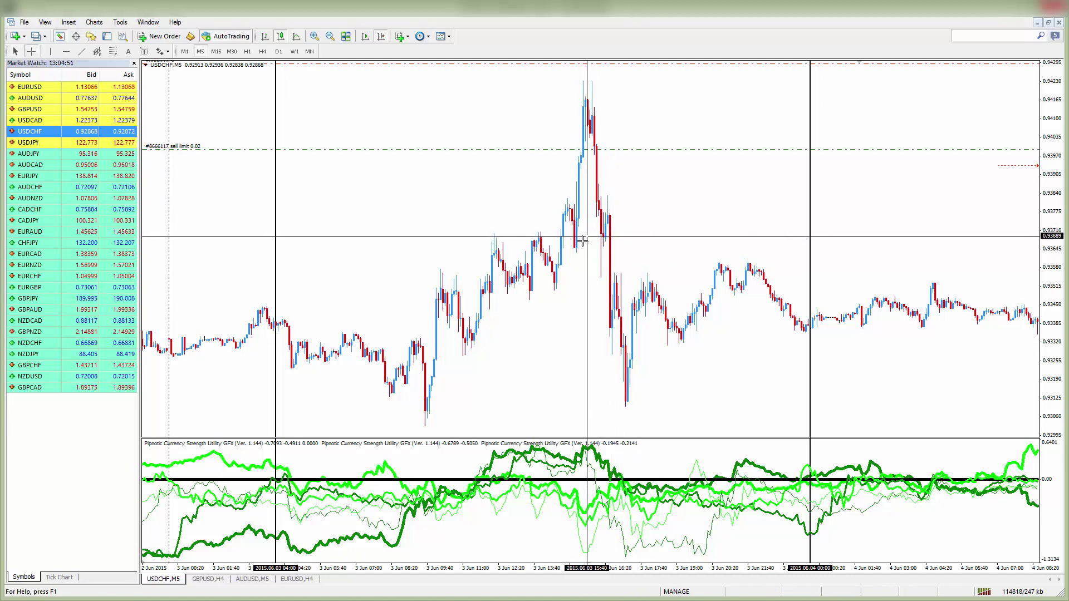
pyautogui.moveTo(582, 247); pyautogui.dragTo(485, 105)
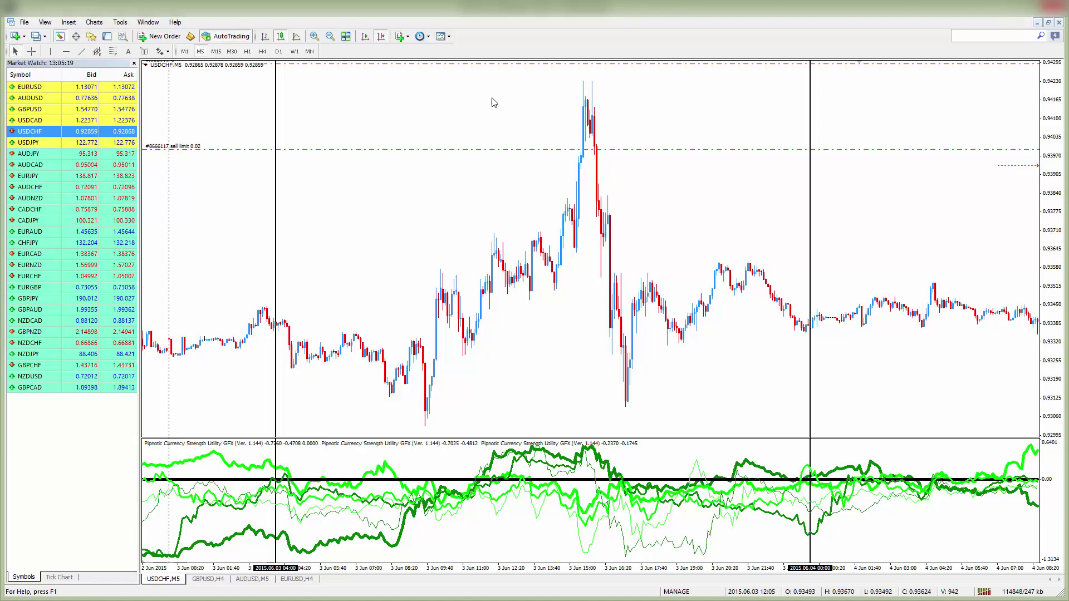
pyautogui.click(32, 51)
pyautogui.moveTo(592, 149); pyautogui.dragTo(587, 73)
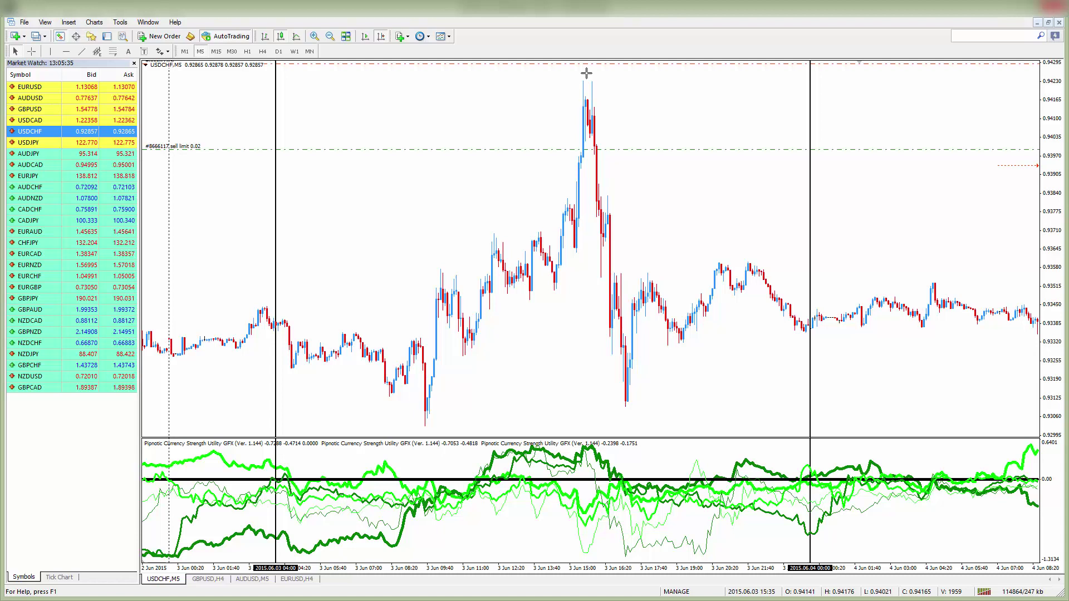
pyautogui.moveTo(560, 268)
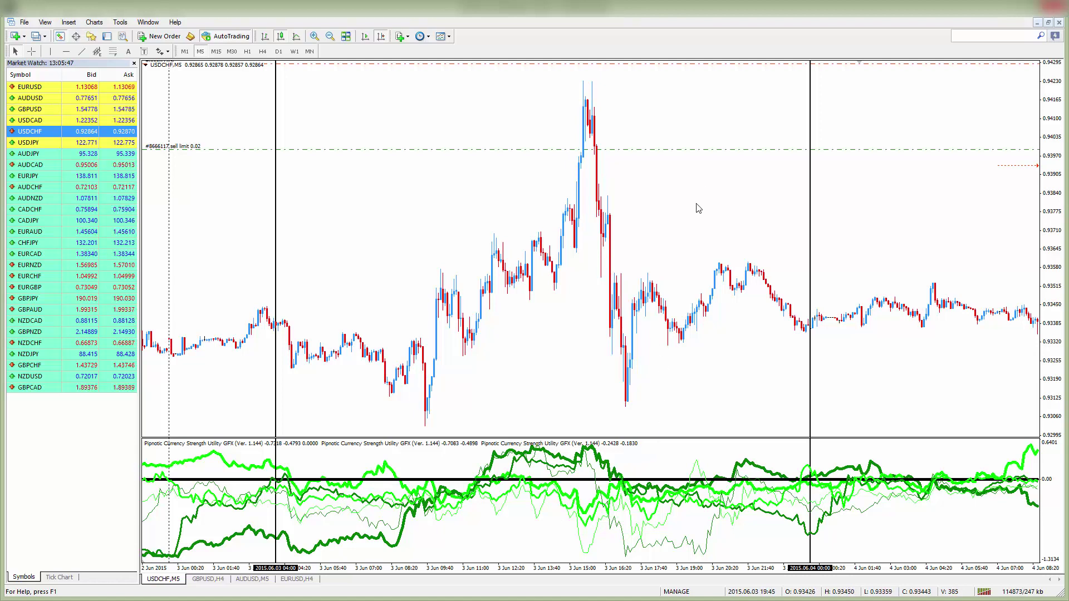
pyautogui.click(31, 51)
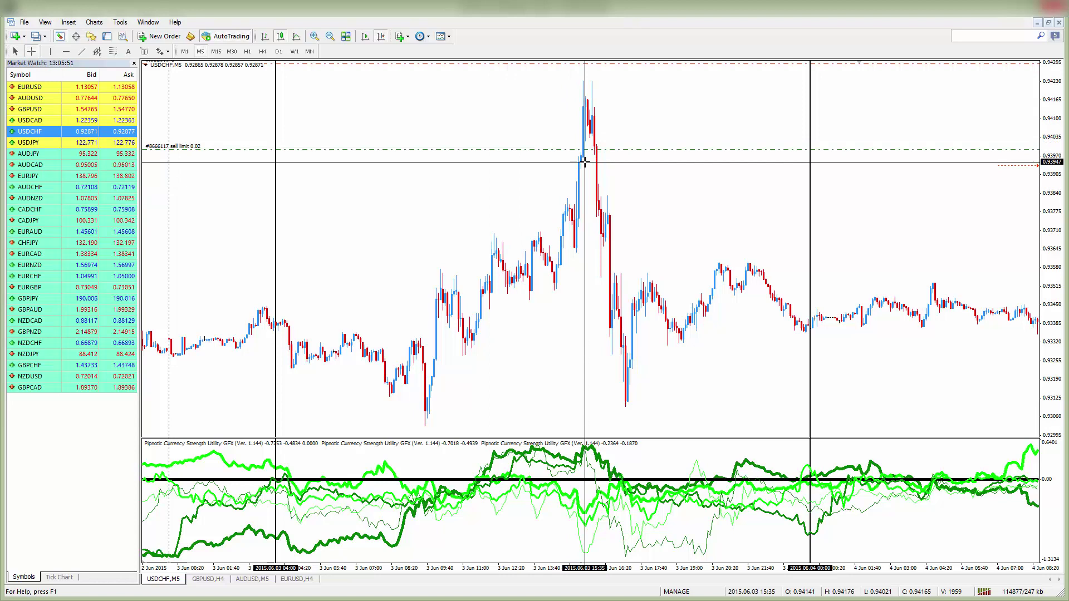
pyautogui.click(586, 366)
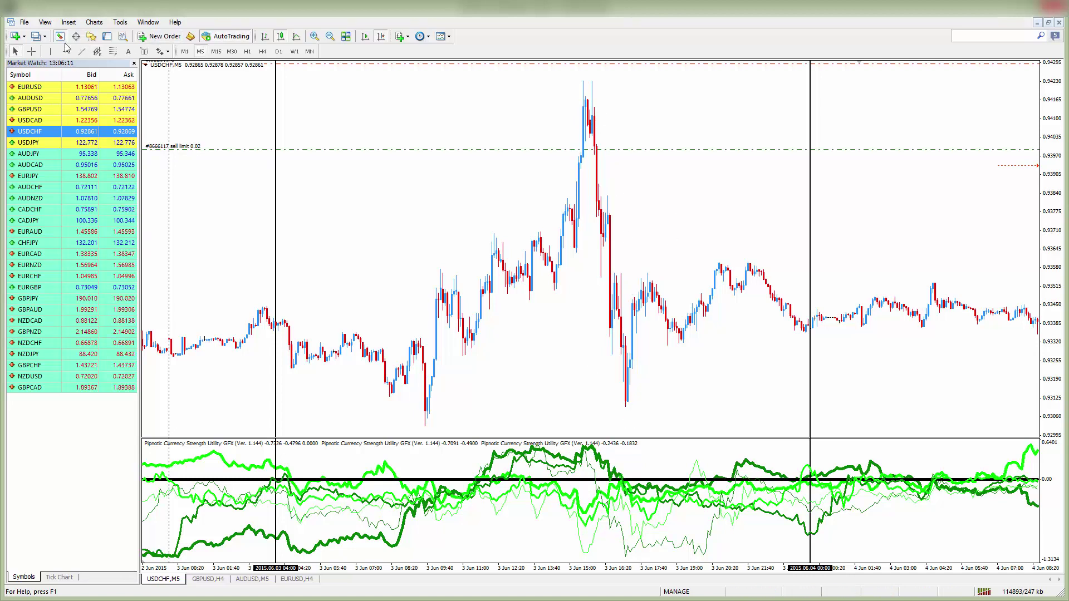
# Step: Examine the enlarged reversal candles from 3 June 15:35 to 16:25 alongside the currency strength lines for a sell entry
pyautogui.click(32, 51)
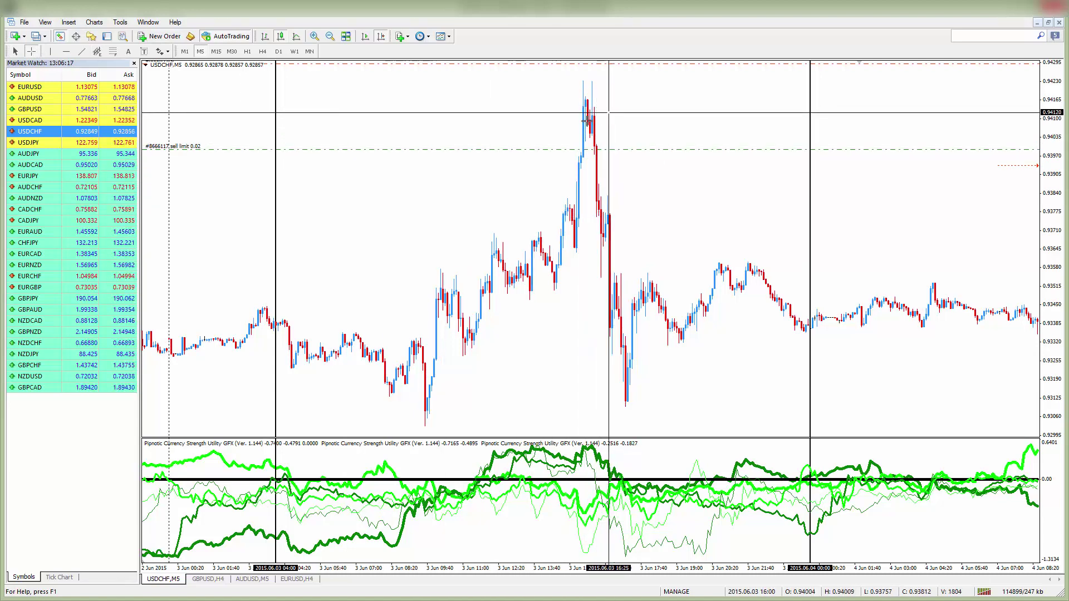
pyautogui.click(314, 36)
pyautogui.scroll(-10, 480, 171)
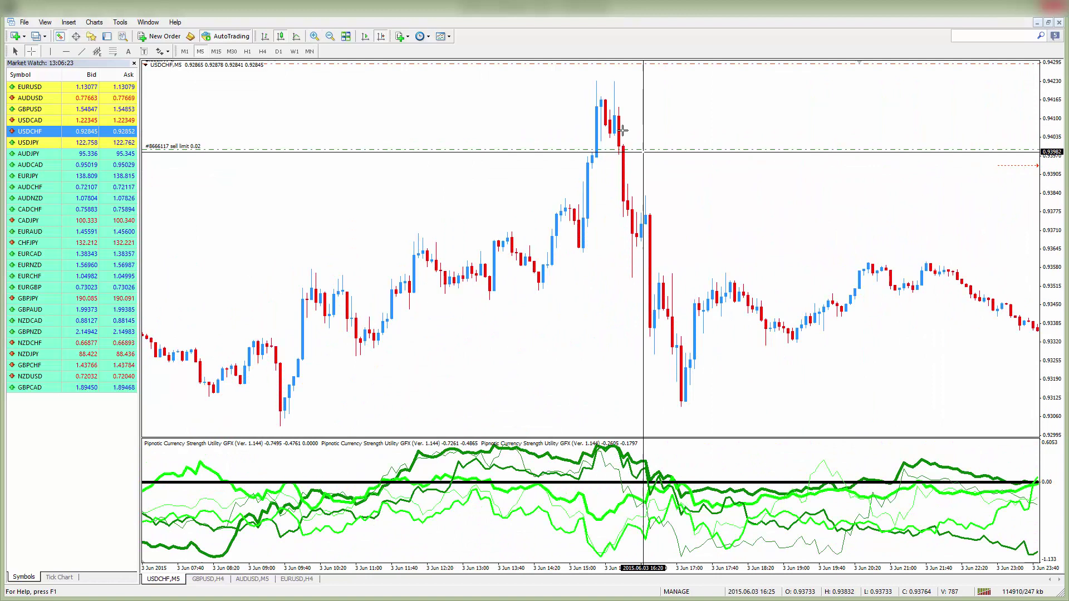
pyautogui.click(598, 101)
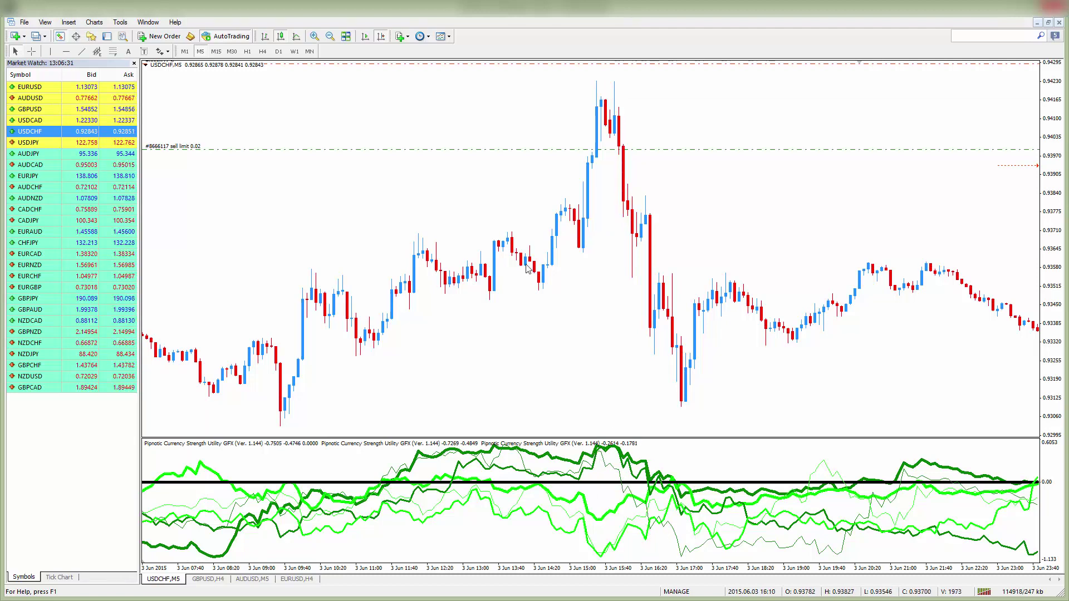
pyautogui.click(32, 52)
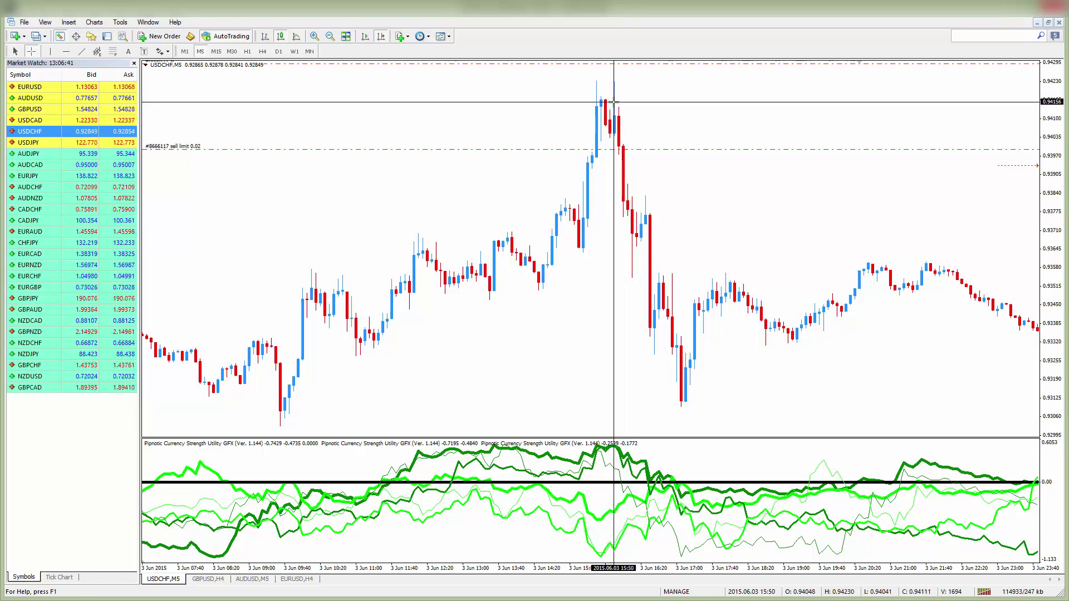
pyautogui.click(627, 383)
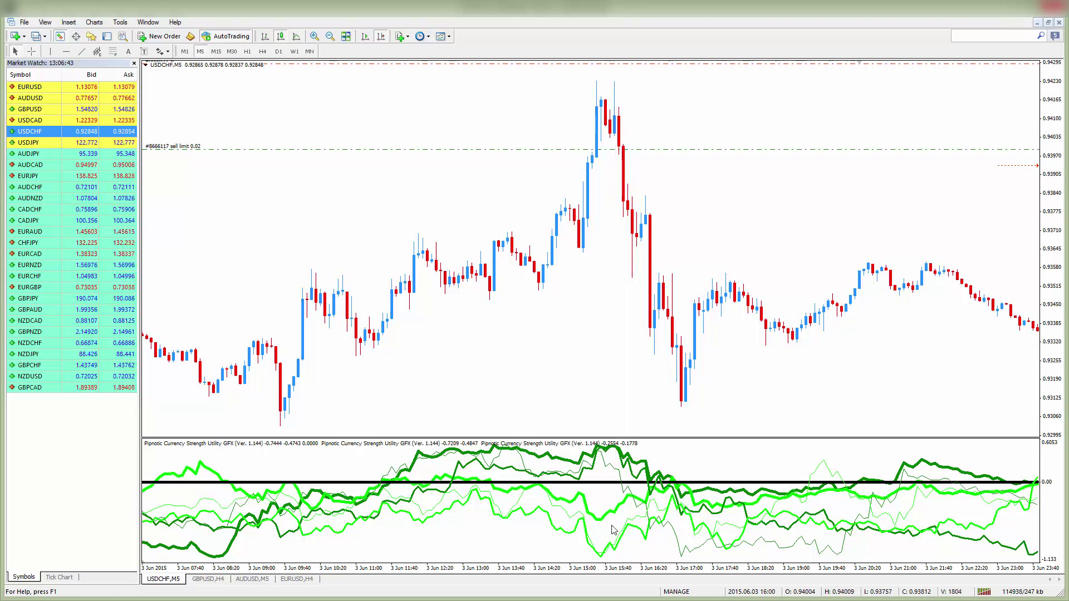
pyautogui.moveTo(632, 501)
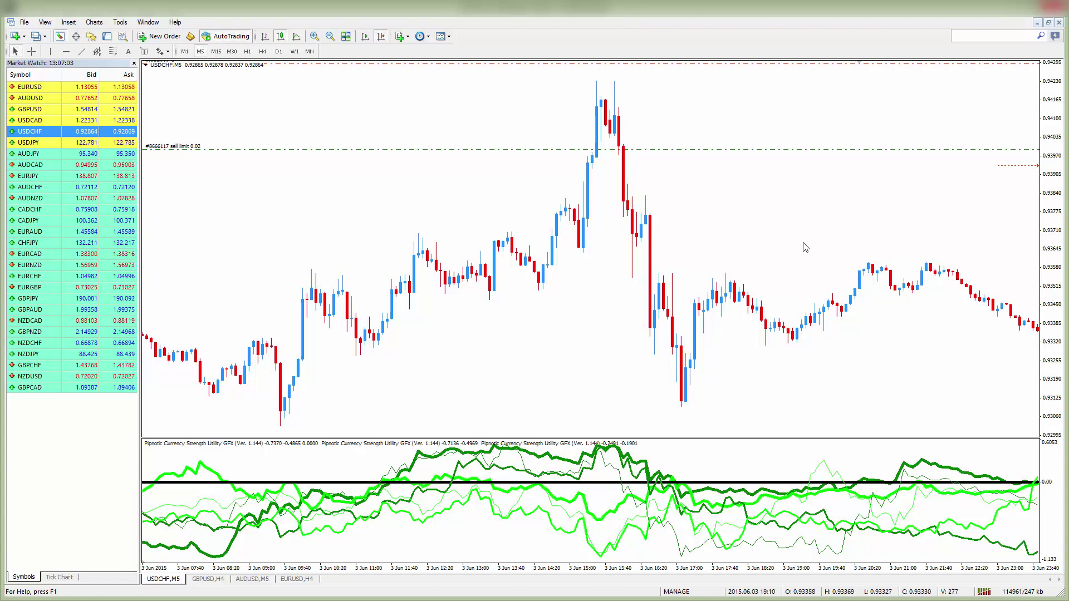
pyautogui.click(31, 50)
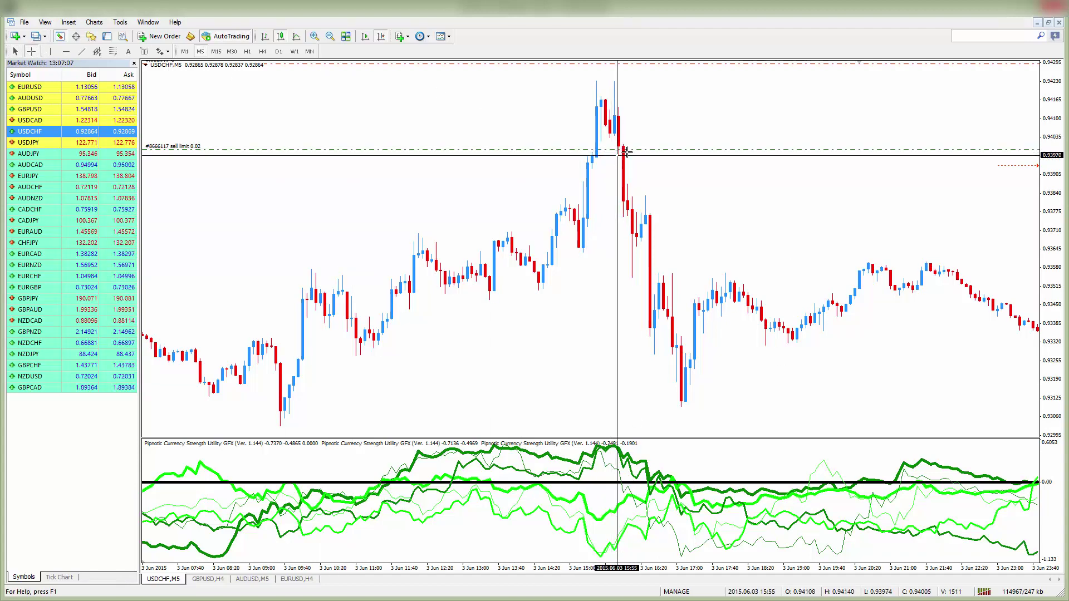
pyautogui.click(661, 124)
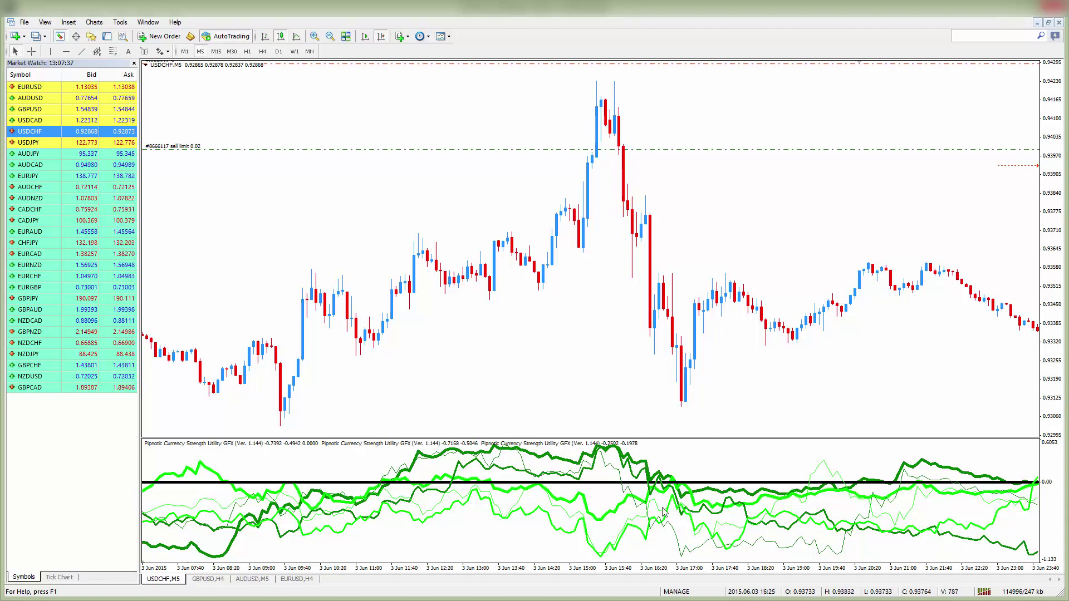
pyautogui.moveTo(676, 348)
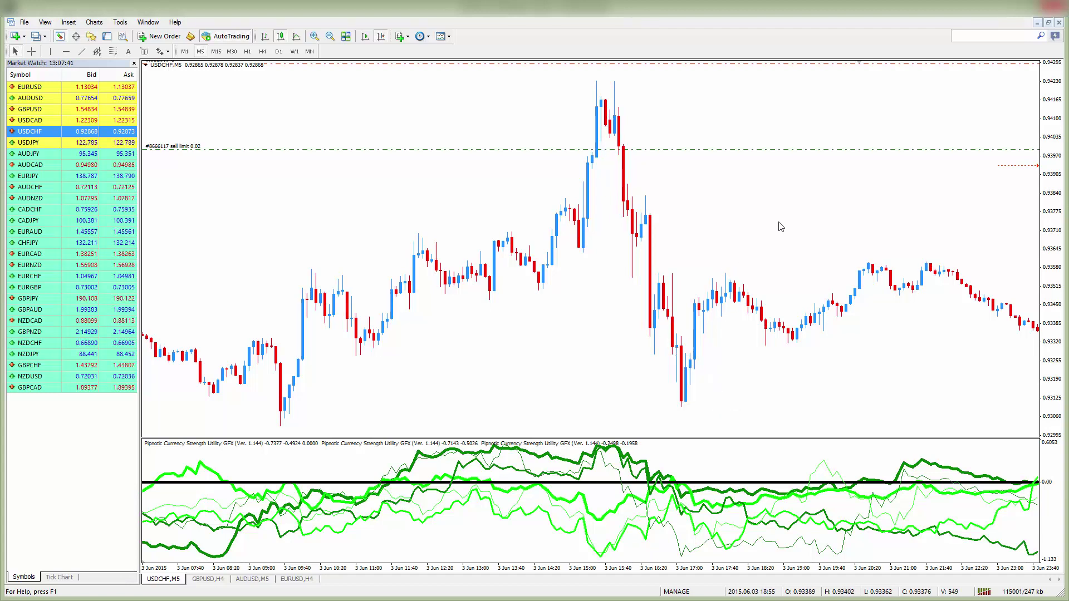
# Step: Draw a short horizontal trendline at about 0.94069 across the candles at the USDCHF peak
pyautogui.click(82, 51)
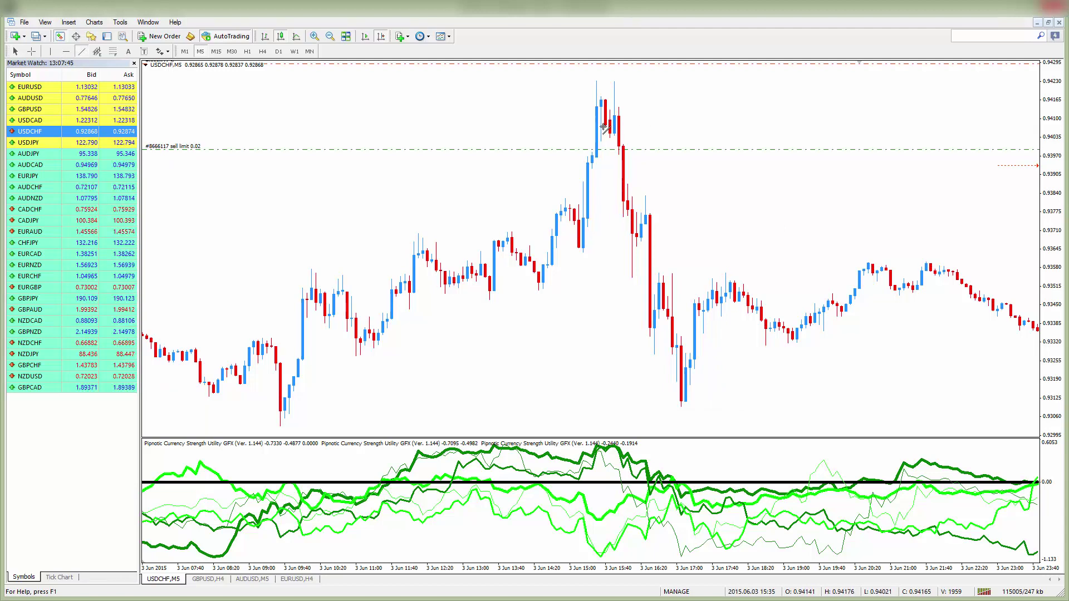
pyautogui.moveTo(602, 127); pyautogui.dragTo(645, 128)
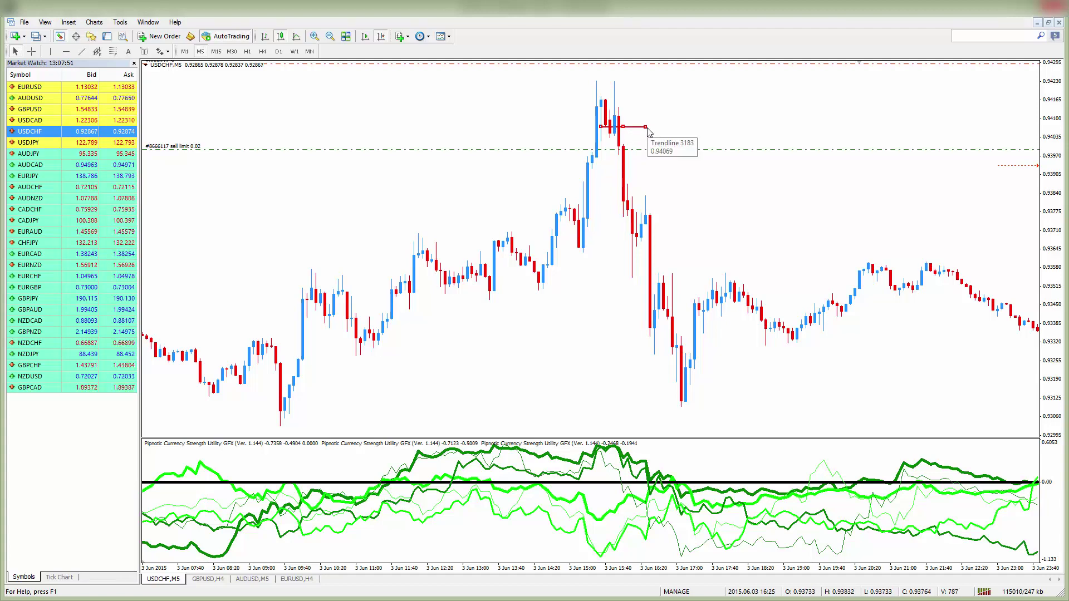
pyautogui.scroll(-1, 622, 121)
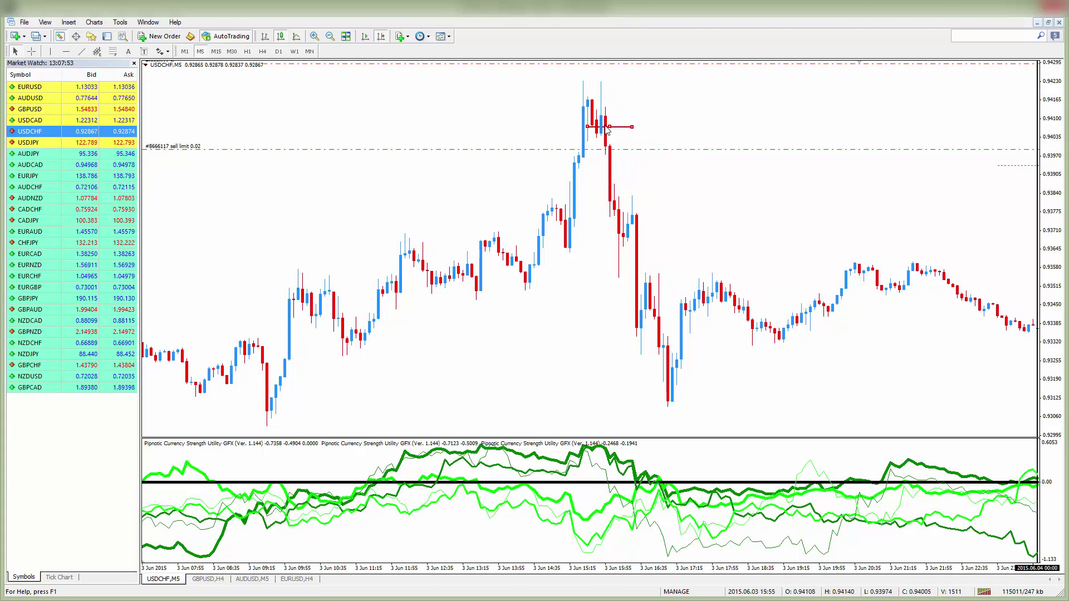
pyautogui.scroll(1, 621, 125)
# Step: Place a copy of the short trendline just above the swing high and measure the distance between the two lines
pyautogui.moveTo(623, 128); pyautogui.dragTo(610, 71)
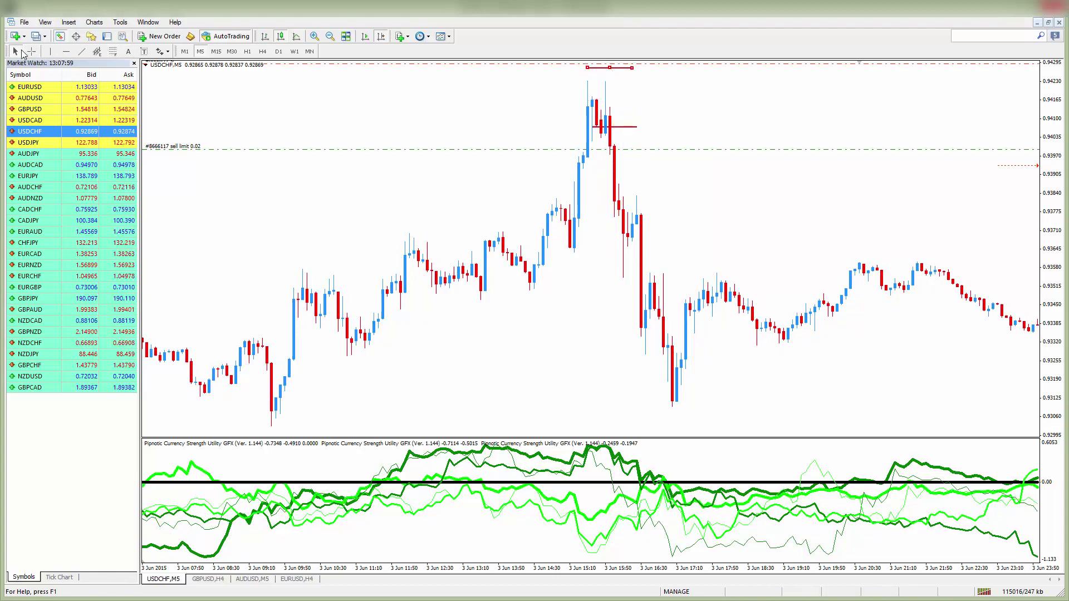
pyautogui.click(30, 52)
pyautogui.moveTo(649, 128); pyautogui.dragTo(644, 95)
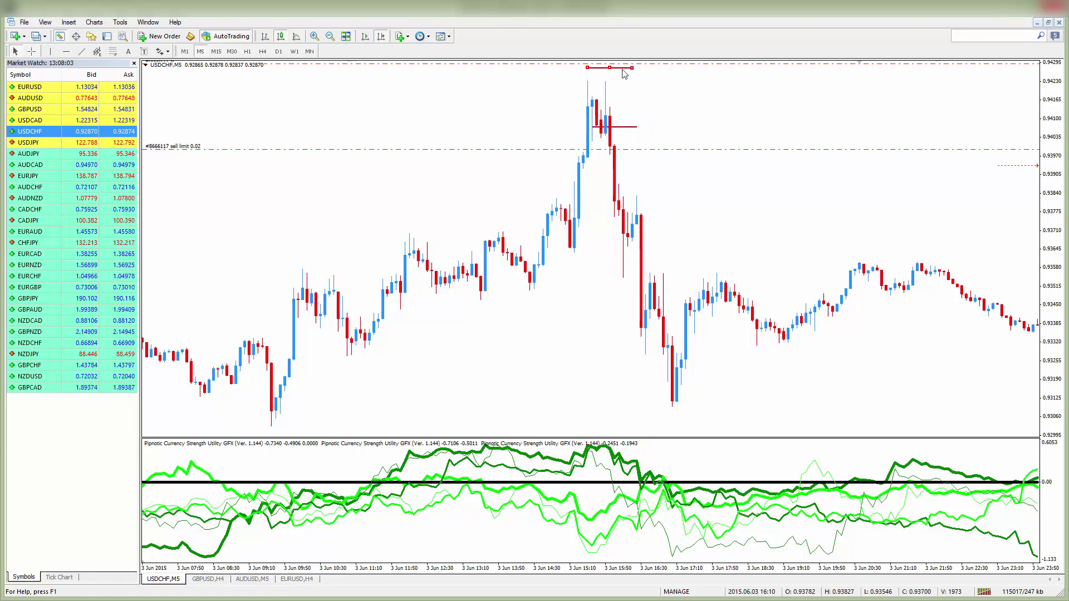
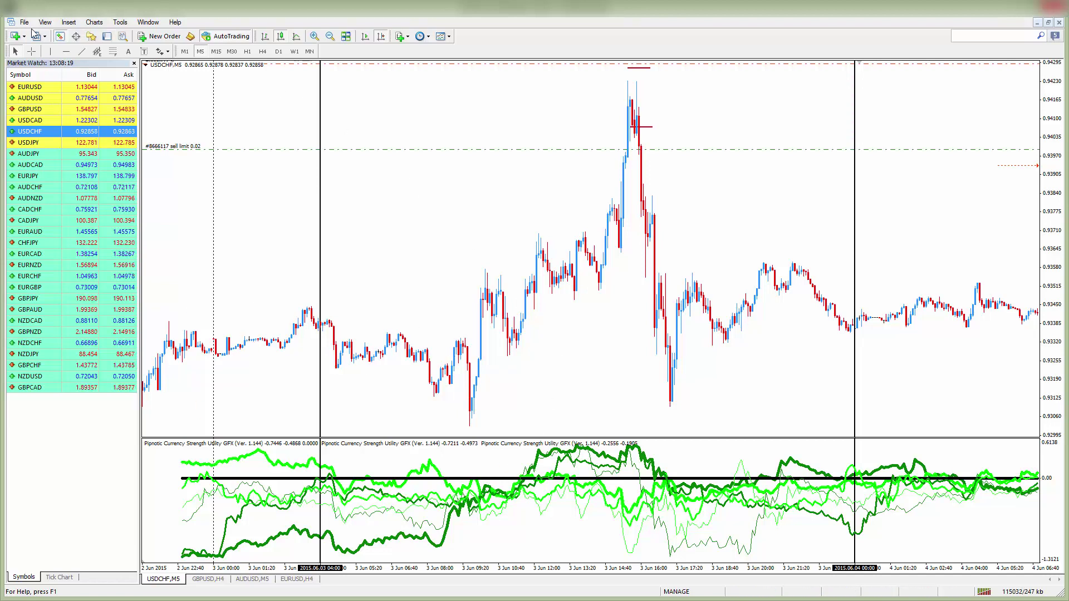
# Step: Draw a rectangle over the lower price range from about 3 June 03:05 across the later low, and delete it
pyautogui.click(67, 22)
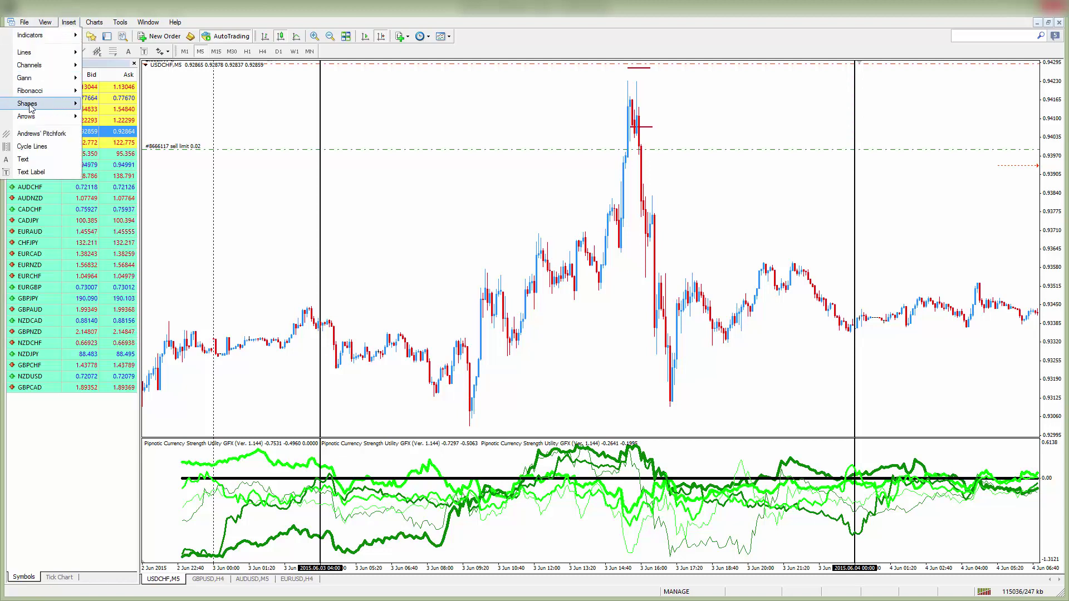
pyautogui.click(106, 104)
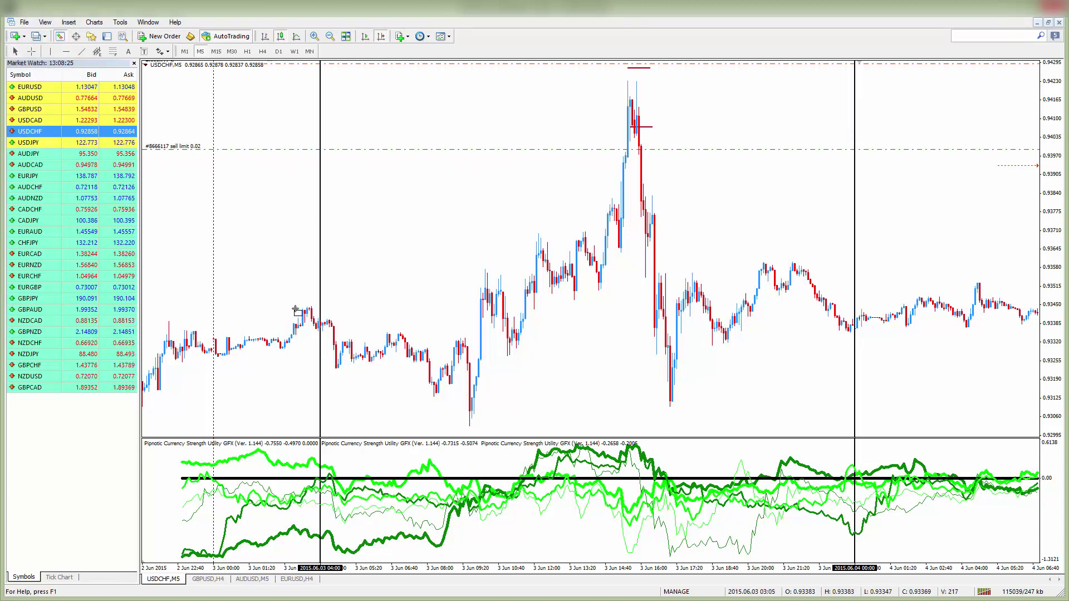
pyautogui.moveTo(296, 310)
pyautogui.mouseDown()
pyautogui.moveTo(412, 383)
pyautogui.moveTo(607, 436)
pyautogui.moveTo(798, 431)
pyautogui.mouseUp()
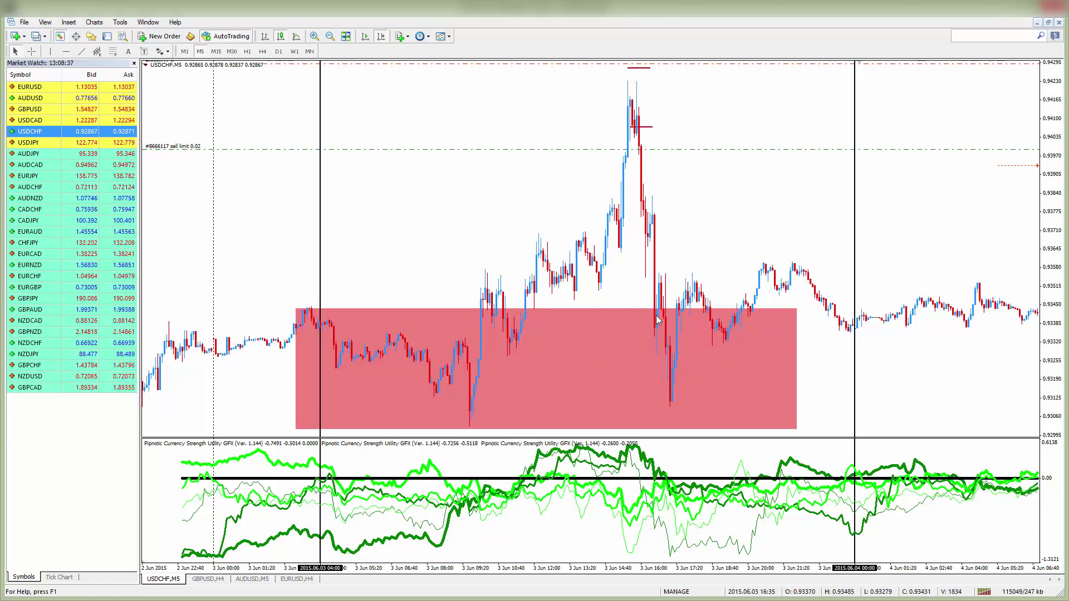
pyautogui.doubleClick(808, 314)
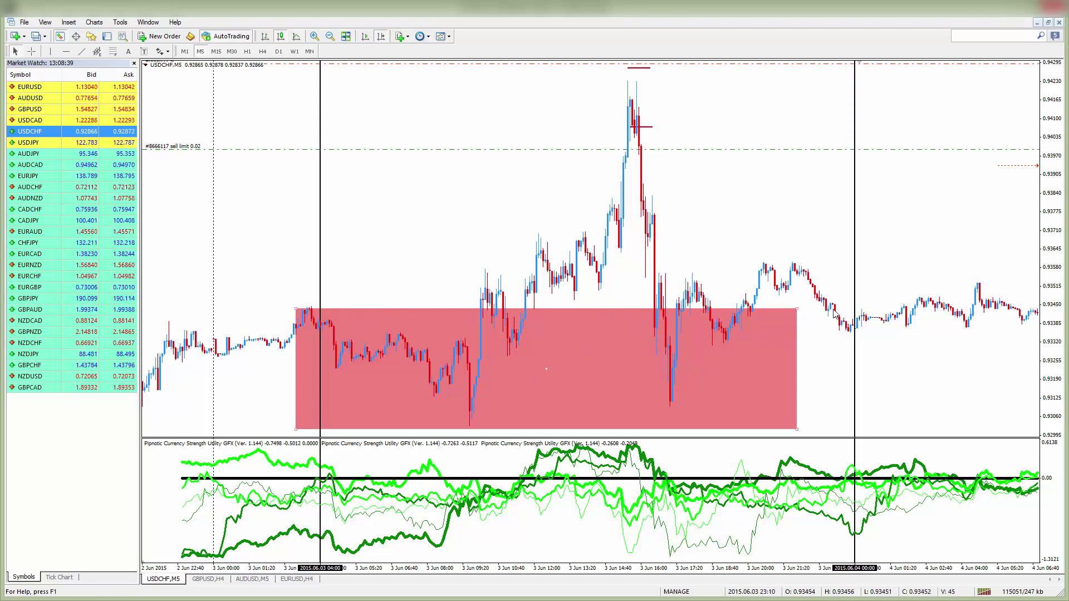
pyautogui.press('Delete')
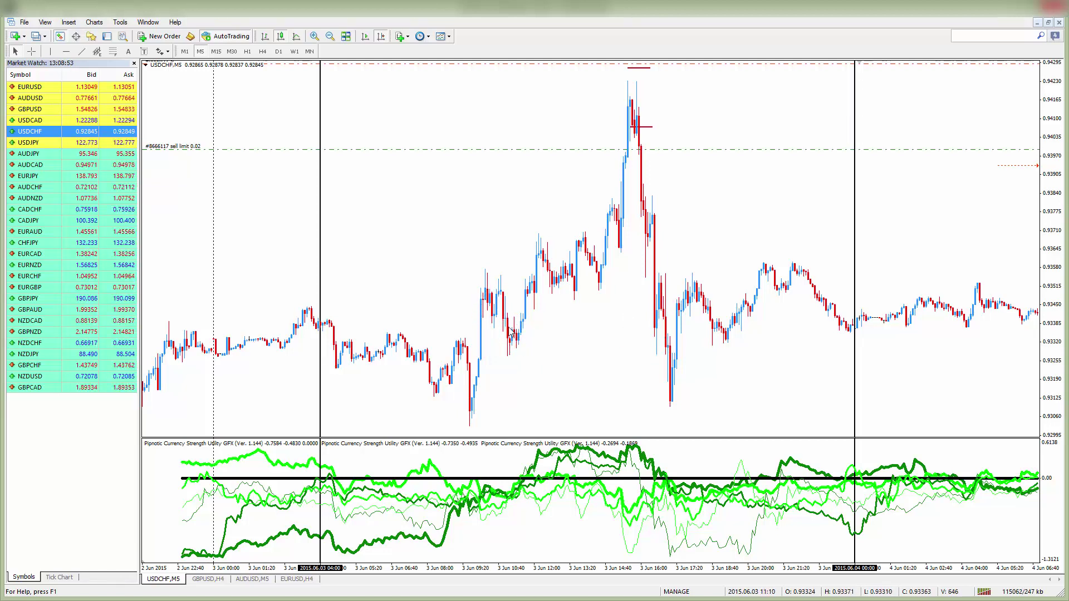
# Step: Draw a horizontal line at 0.93037 along the 3 June morning low
pyautogui.moveTo(516, 345)
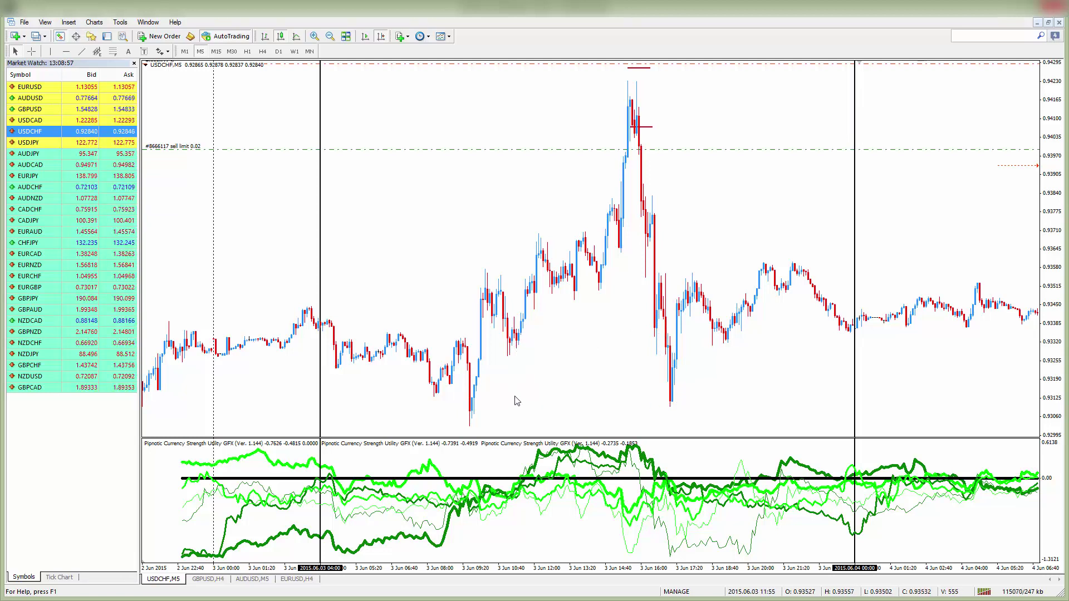
pyautogui.click(65, 52)
pyautogui.click(485, 424)
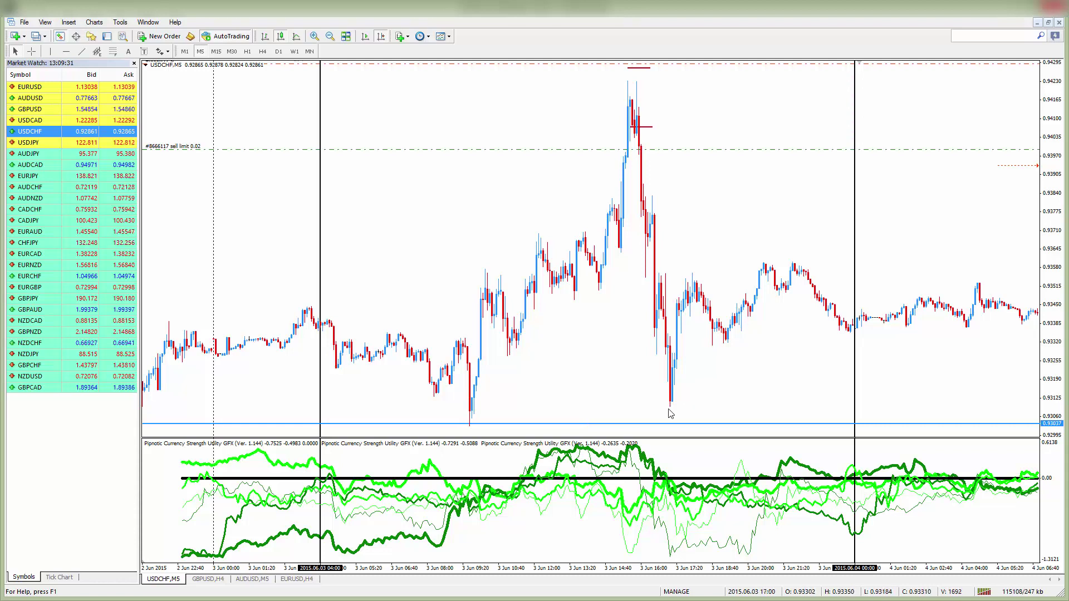
# Step: Place the lower short trendline and copies of it as five stacked levels around the post-drop low, and check the move with the crosshair
pyautogui.doubleClick(646, 128)
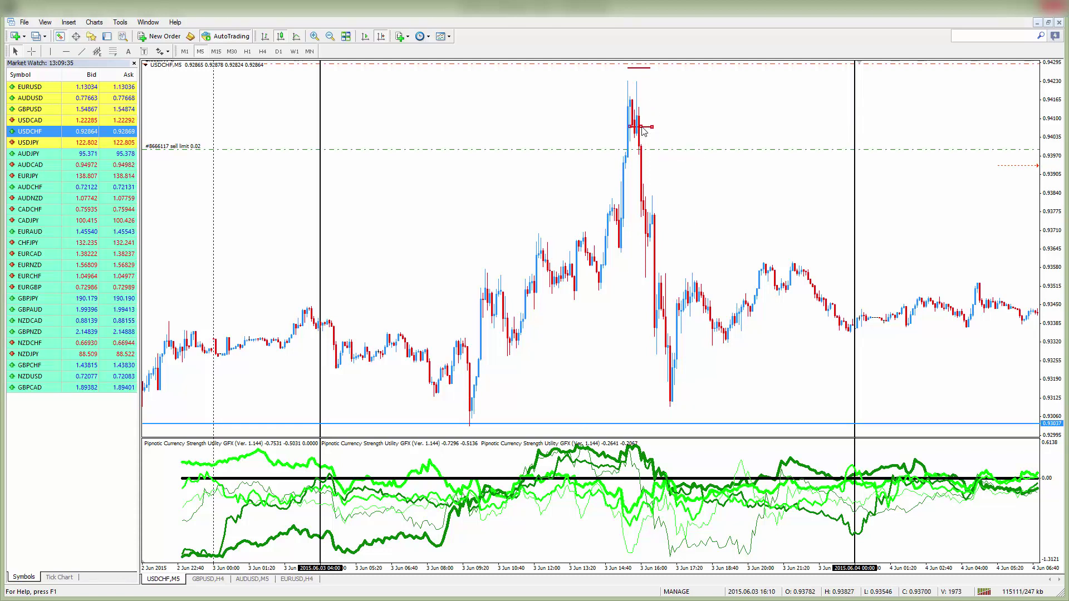
pyautogui.moveTo(643, 129); pyautogui.dragTo(692, 438)
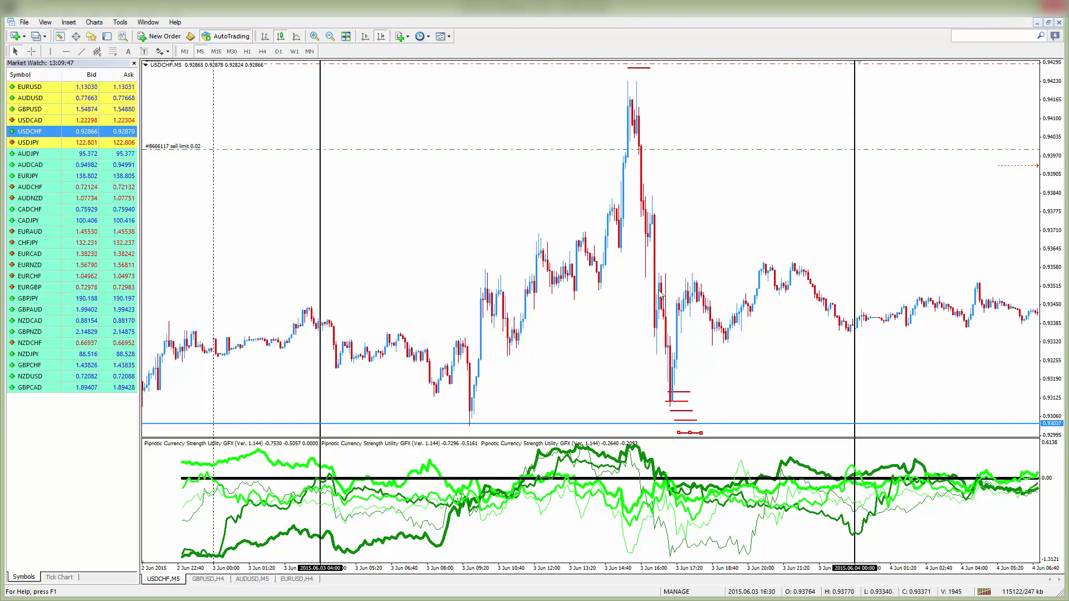
pyautogui.click(33, 52)
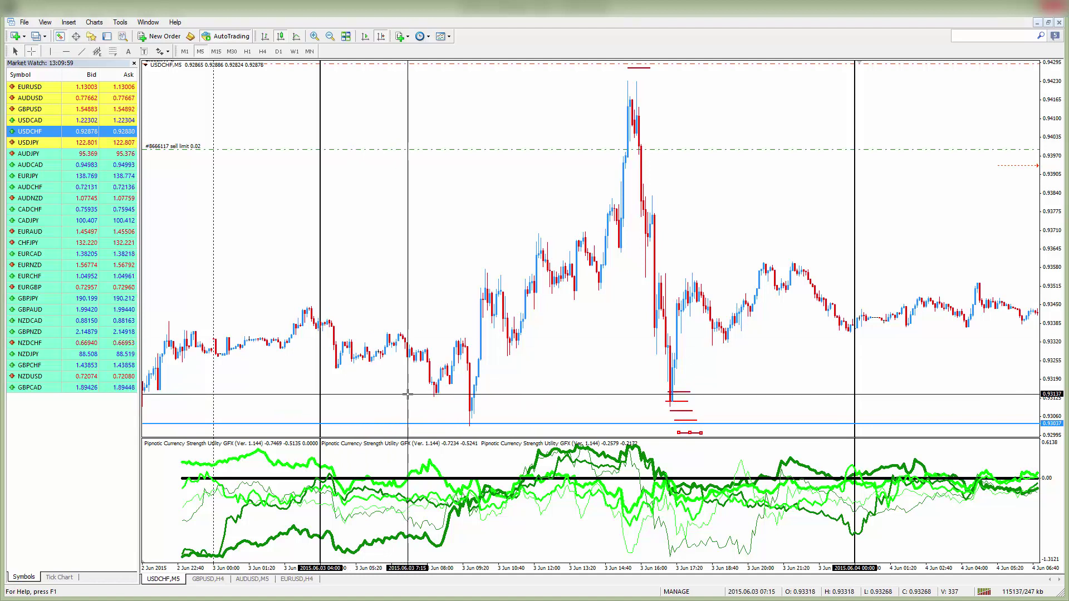
pyautogui.click(662, 343)
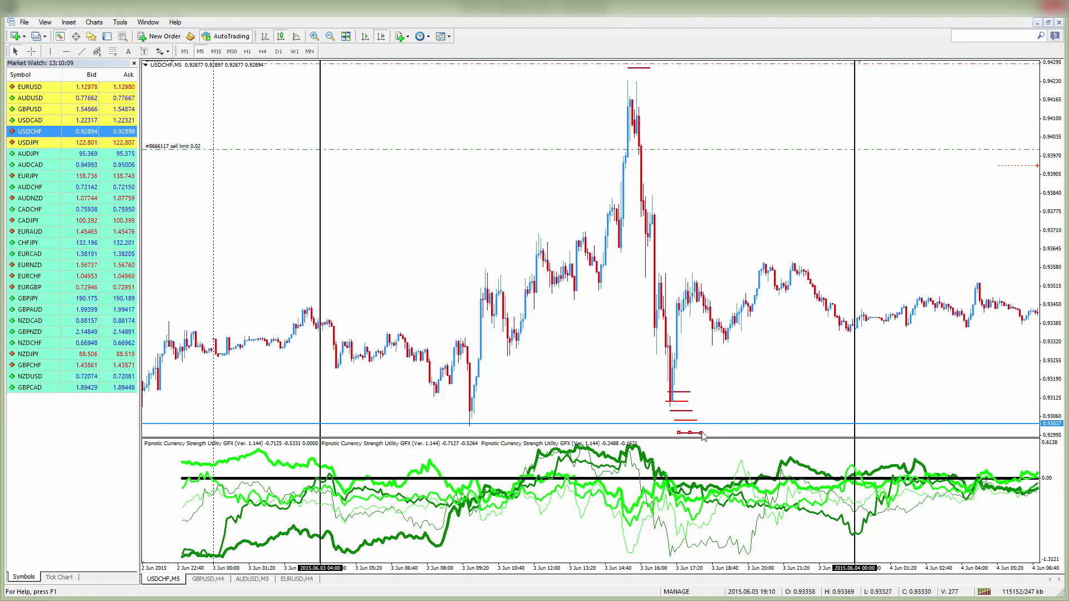
pyautogui.moveTo(690, 373); pyautogui.dragTo(658, 179)
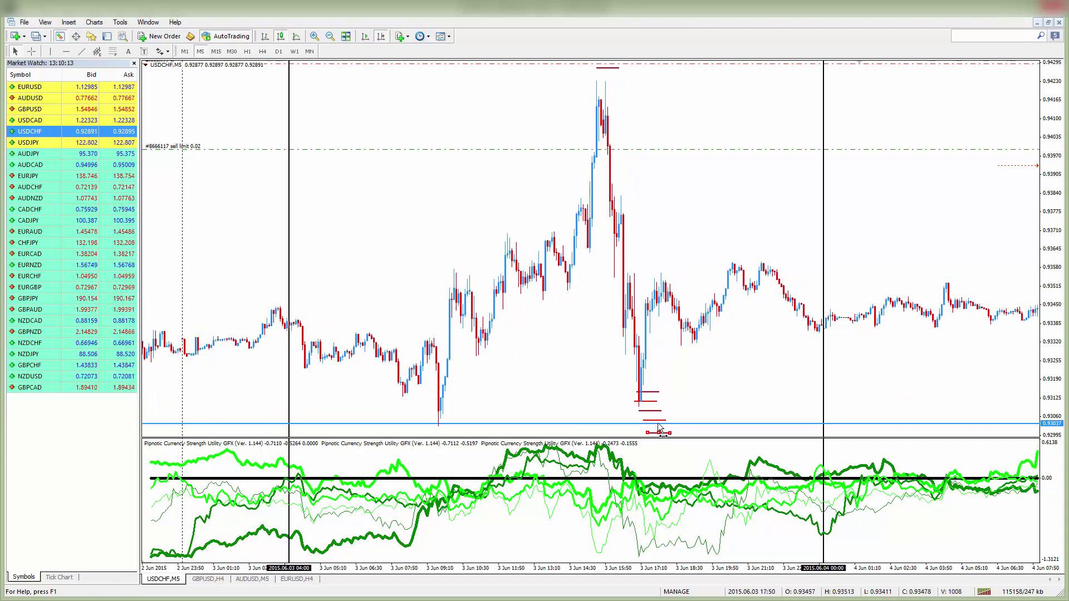
pyautogui.moveTo(659, 427); pyautogui.dragTo(725, 239)
pyautogui.press('Delete')
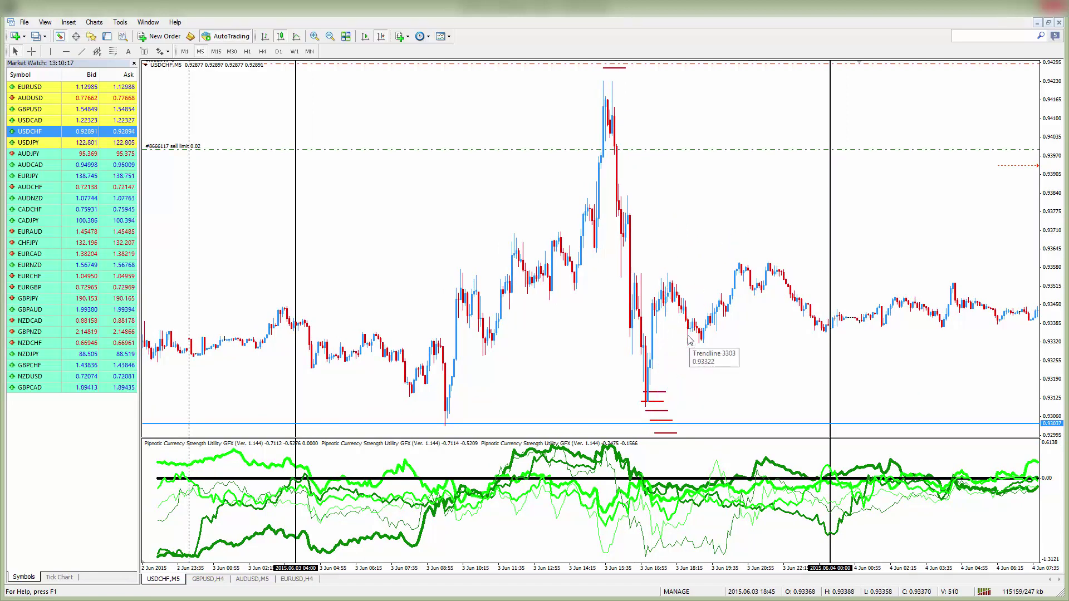
# Step: Draw a short trendline just below the swing high and place the upper short line and its copy beneath it, using a crosshair measurement
pyautogui.click(81, 51)
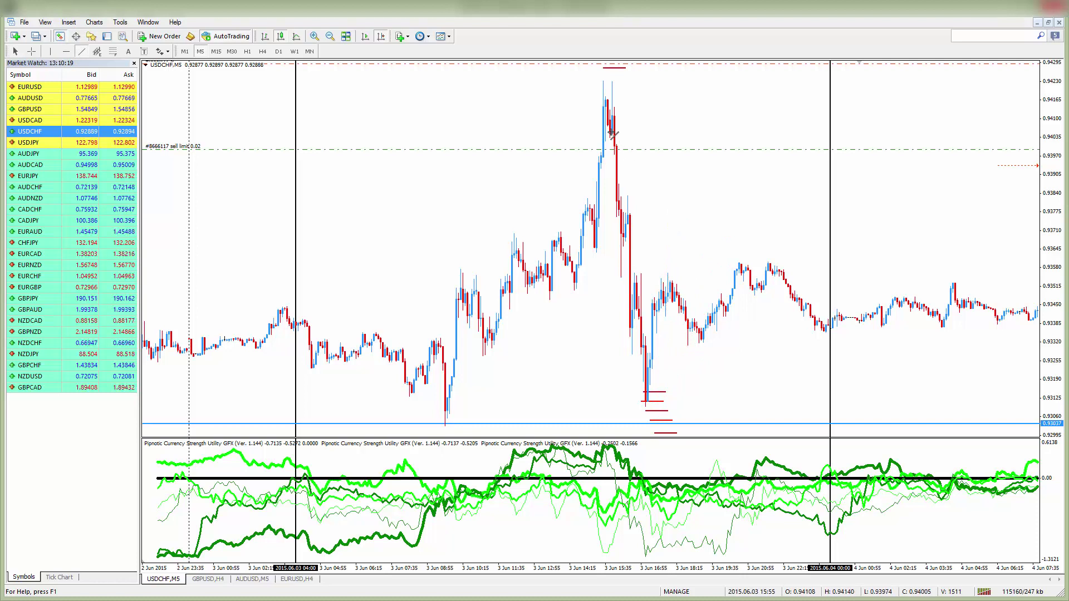
pyautogui.moveTo(596, 132); pyautogui.dragTo(636, 133)
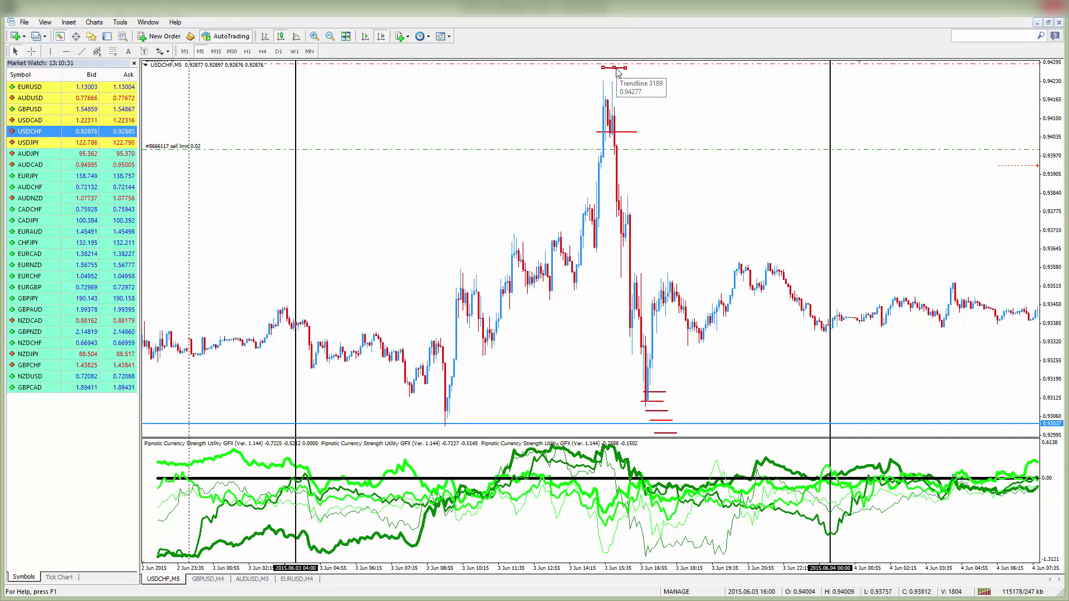
pyautogui.moveTo(622, 72); pyautogui.dragTo(640, 197)
pyautogui.click(32, 51)
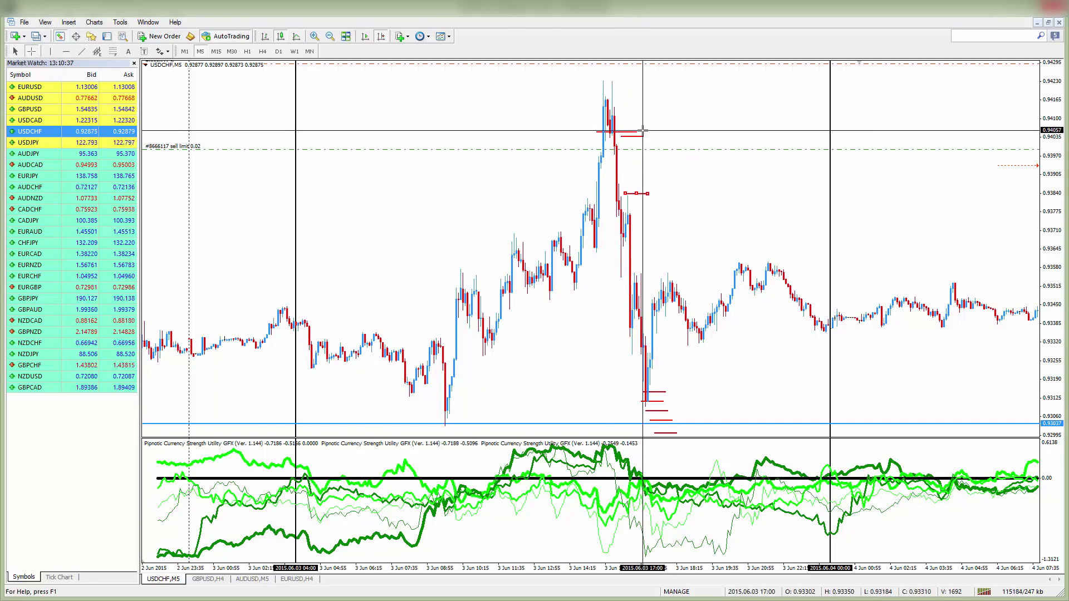
pyautogui.moveTo(646, 132); pyautogui.dragTo(634, 182)
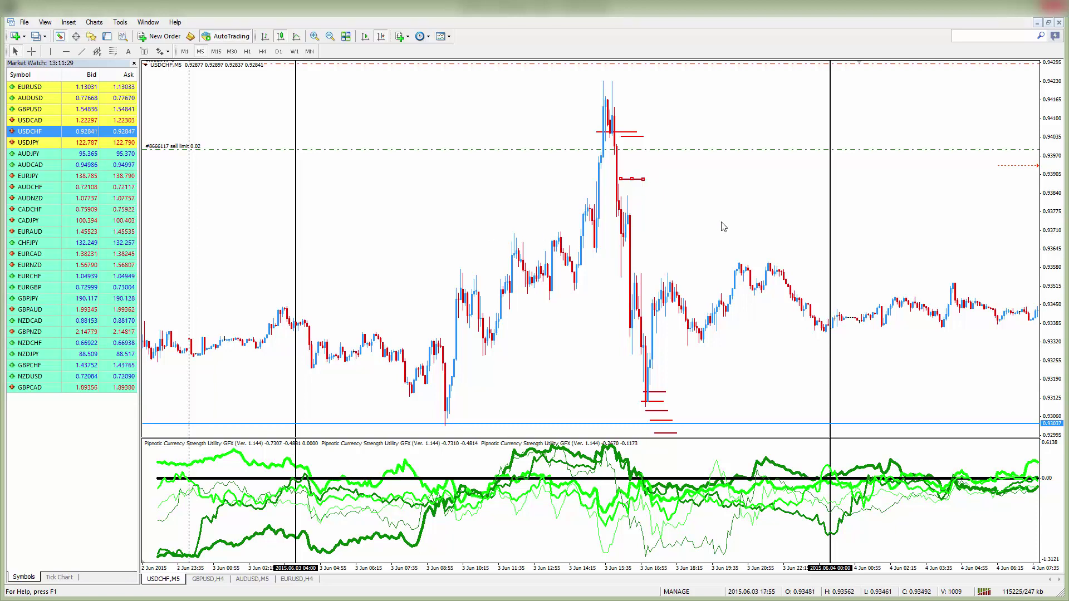
# Step: Delete the stacked short trendlines around the post-drop low together with the horizontal line at 0.93037
pyautogui.doubleClick(676, 434)
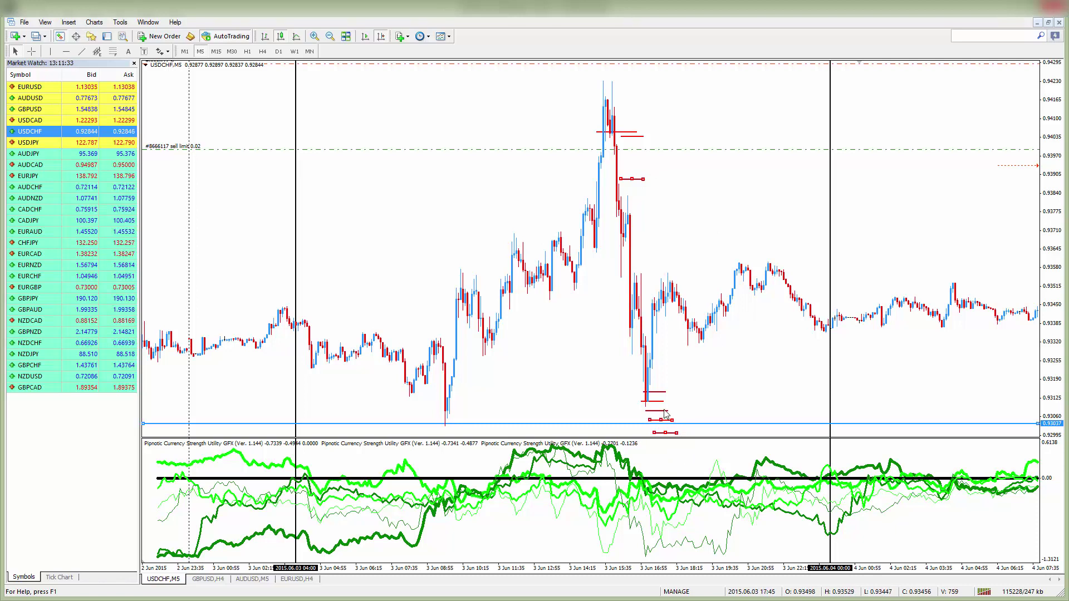
pyautogui.doubleClick(666, 420)
pyautogui.doubleClick(665, 411)
pyautogui.doubleClick(663, 401)
pyautogui.press('Delete')
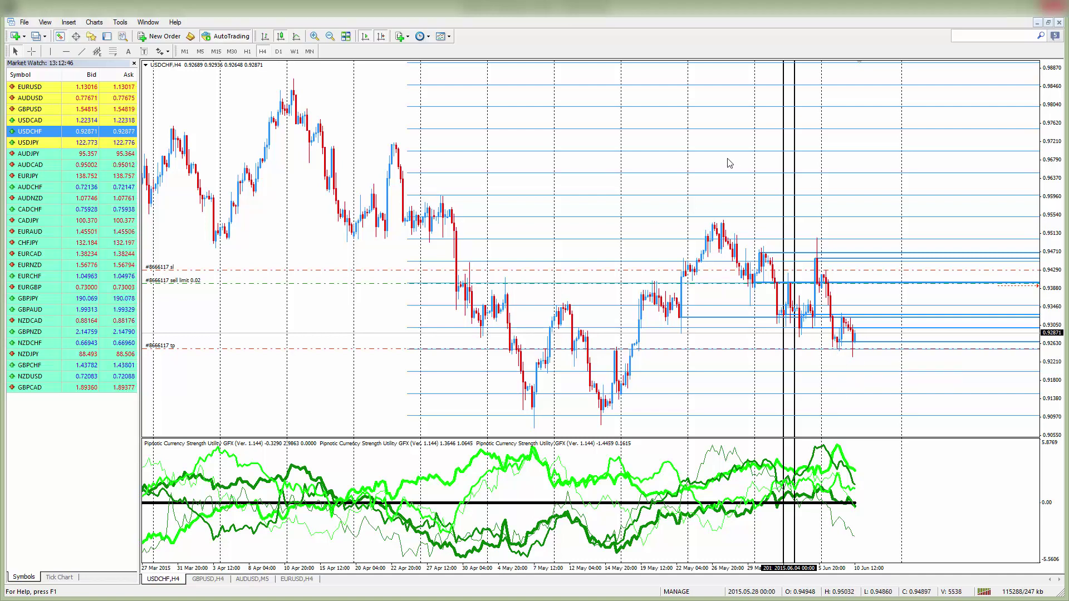
# Step: On the H4 chart, highlight two of the upper evenly spaced horizontal levels and clear their selection
pyautogui.doubleClick(727, 153)
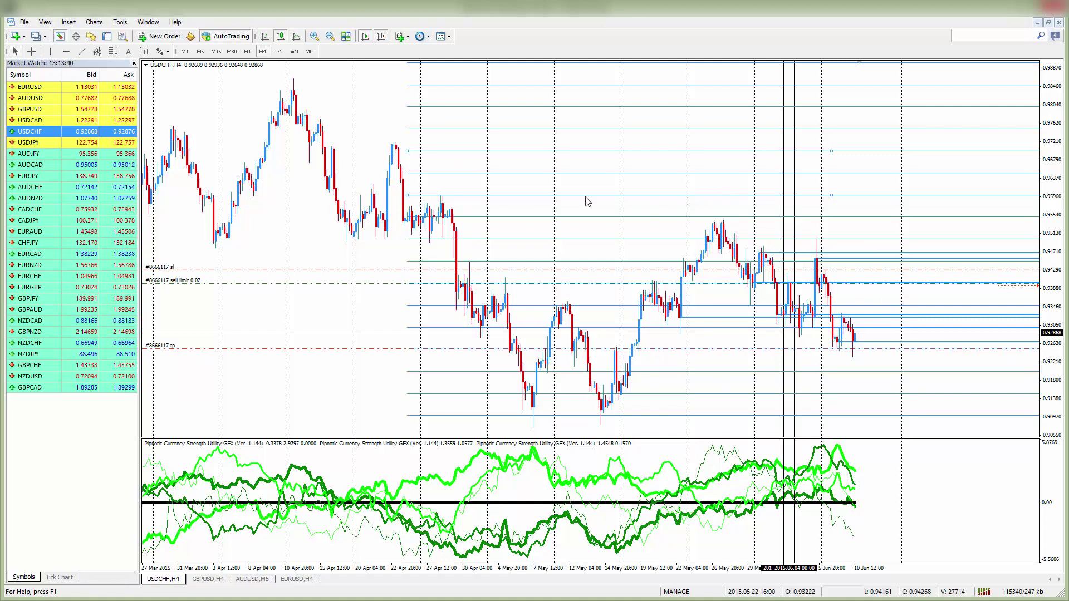
pyautogui.doubleClick(409, 151)
pyautogui.doubleClick(420, 195)
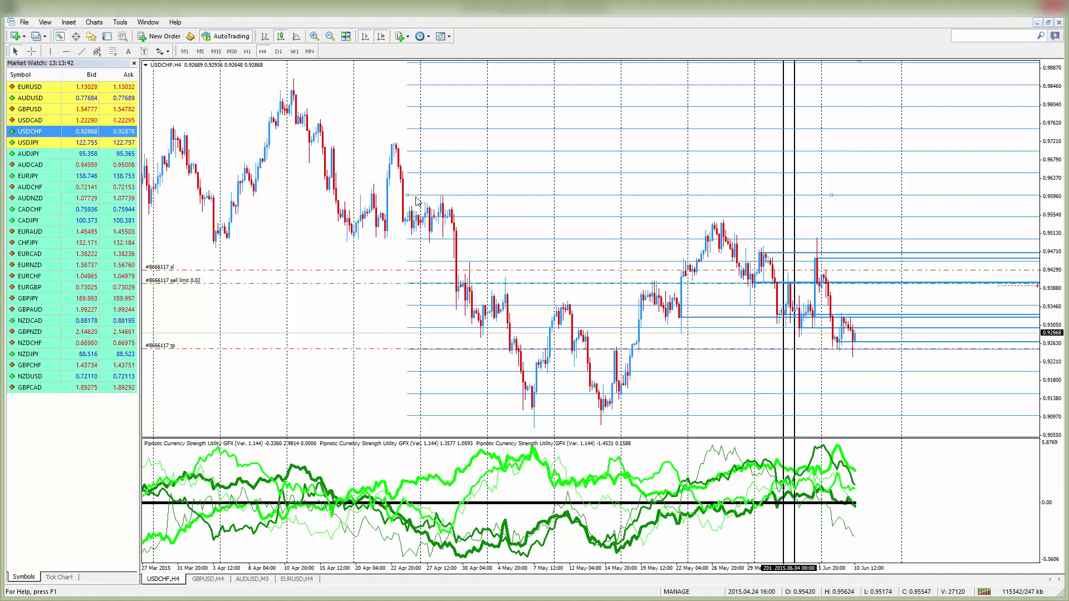